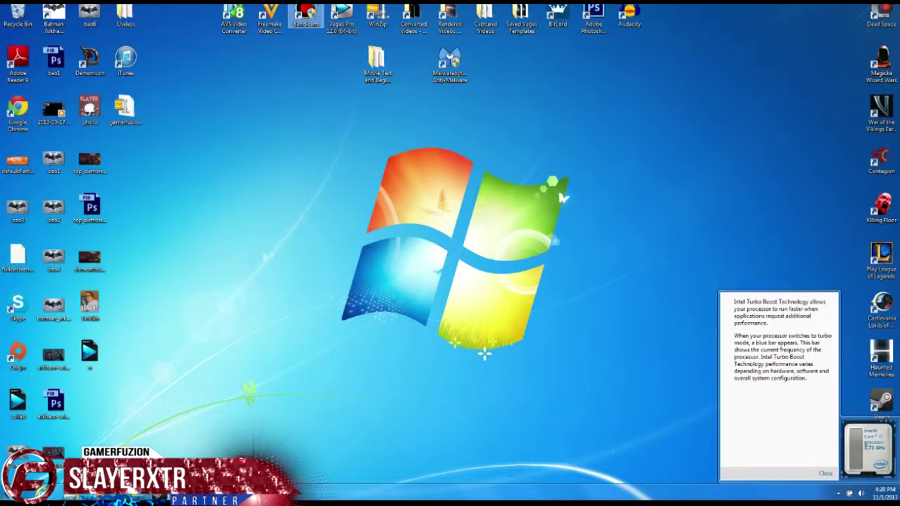
- Launch Vegas Pro 12.0 from the desktop and reposition its window
double_click(305, 16)
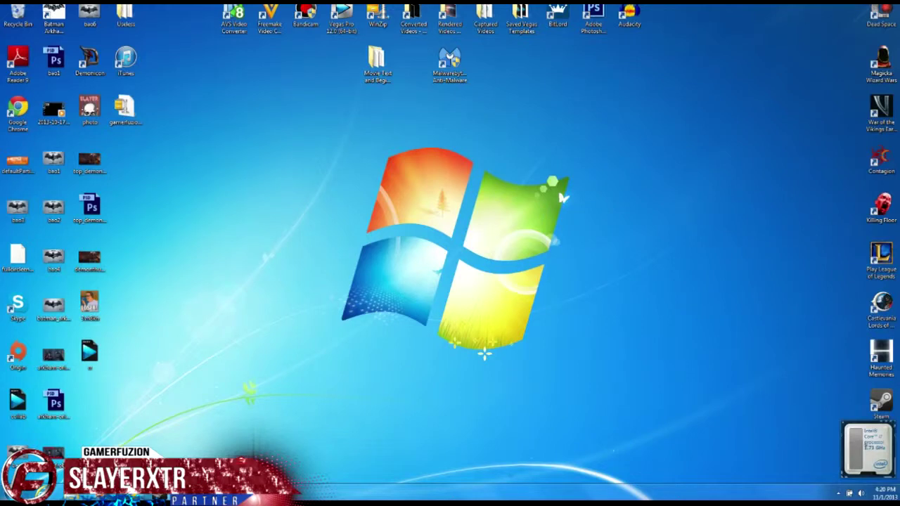
double_click(341, 18)
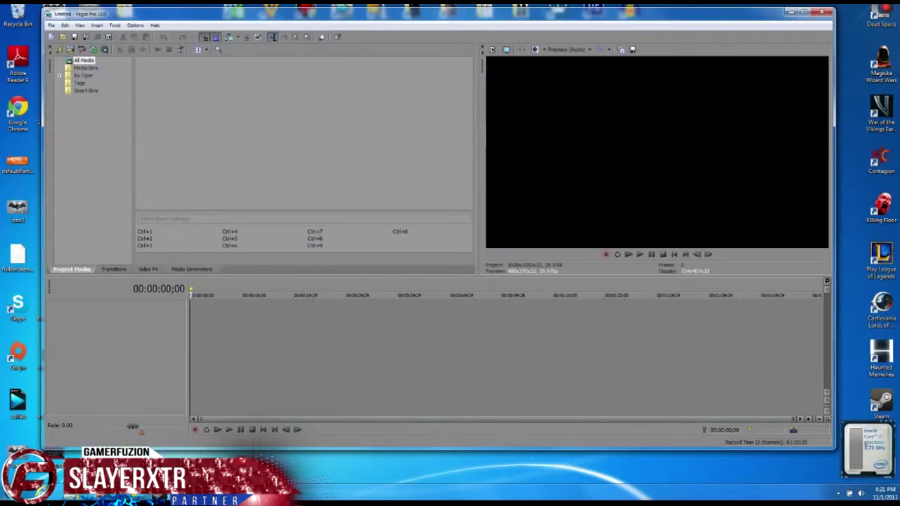
left_click_drag(422, 14, 450, 19)
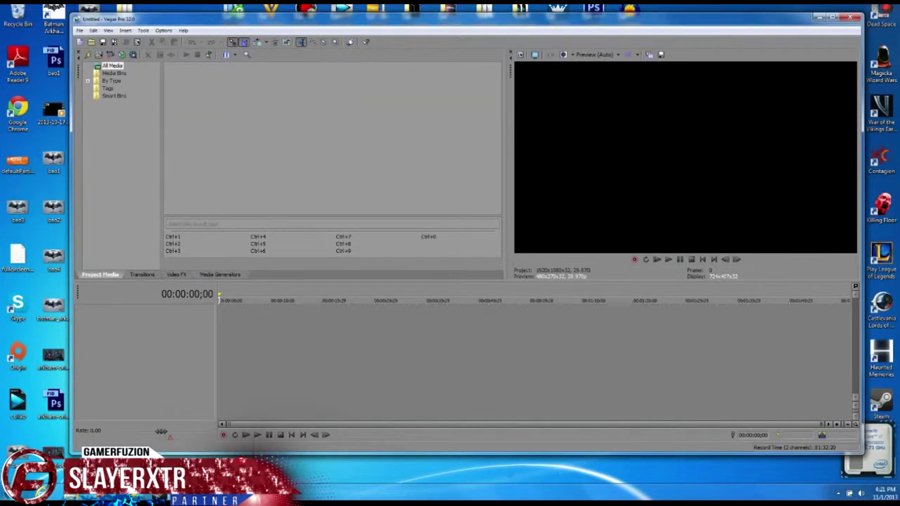
left_click(832, 17)
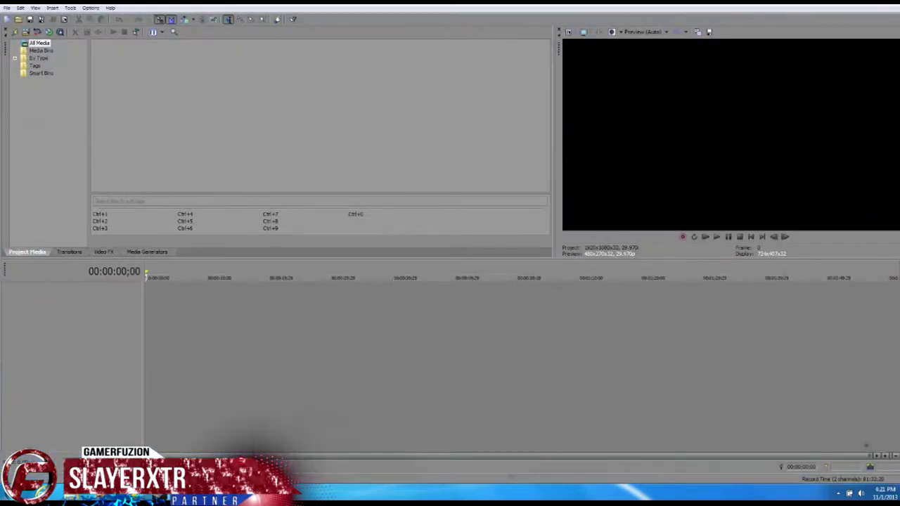
double_click(832, 18)
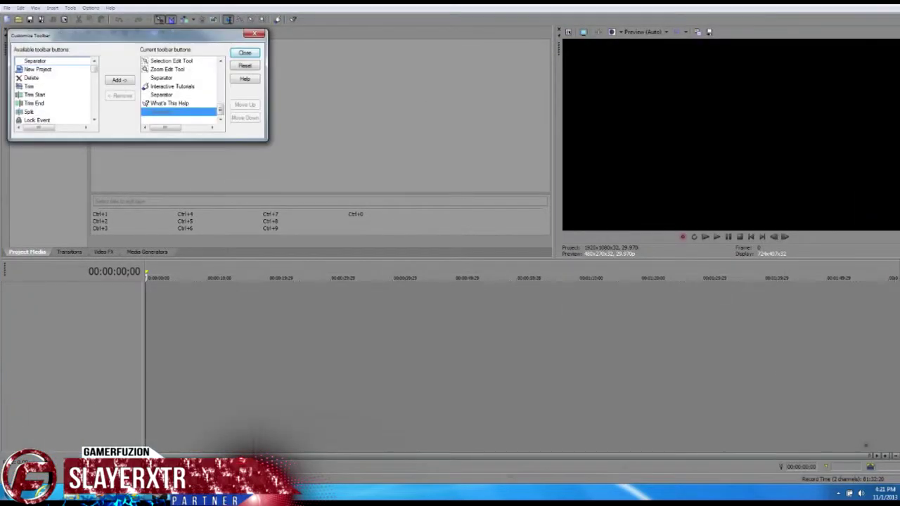
key("Escape")
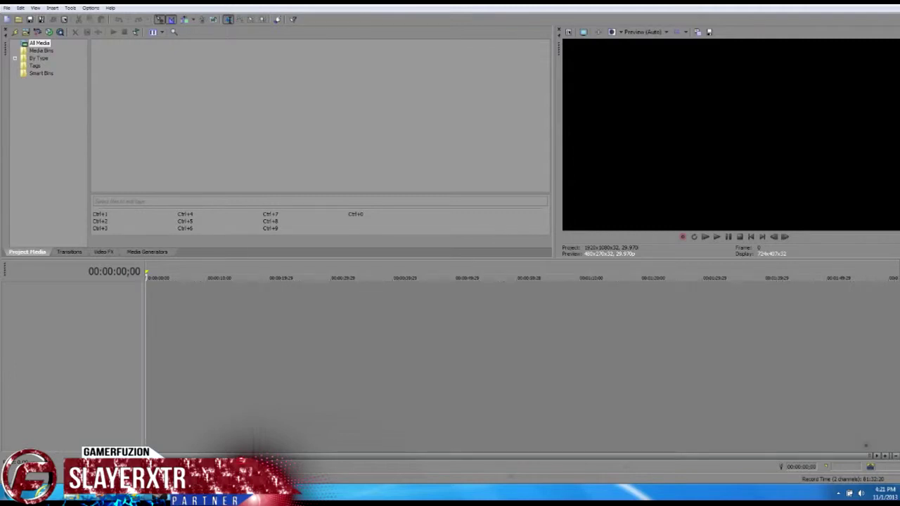
left_click(6, 8)
left_click(23, 175)
left_click(35, 8)
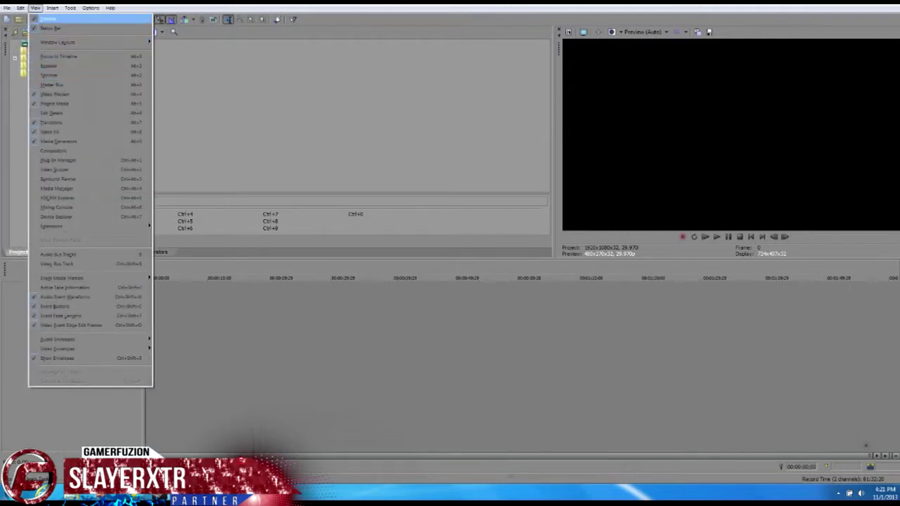
left_click(48, 65)
left_click(6, 8)
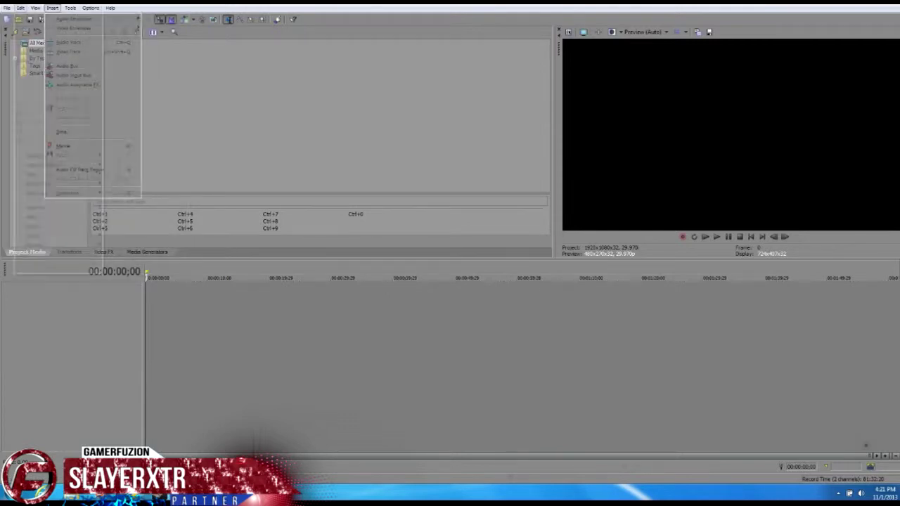
key("Escape")
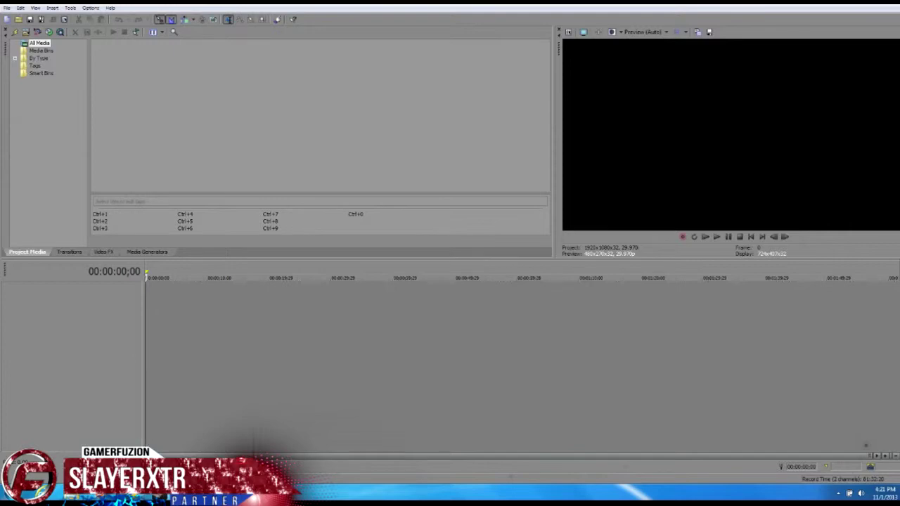
left_click(7, 8)
left_click(6, 8)
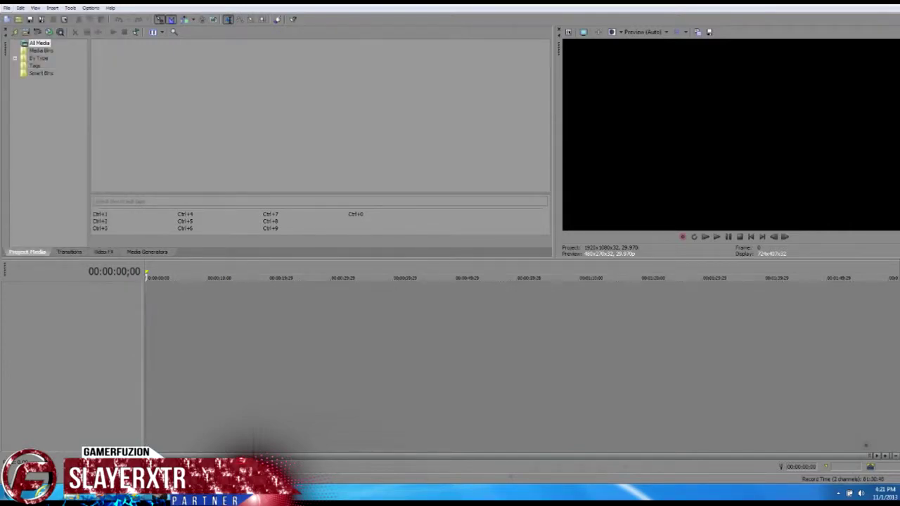
left_click(21, 7)
left_click(21, 6)
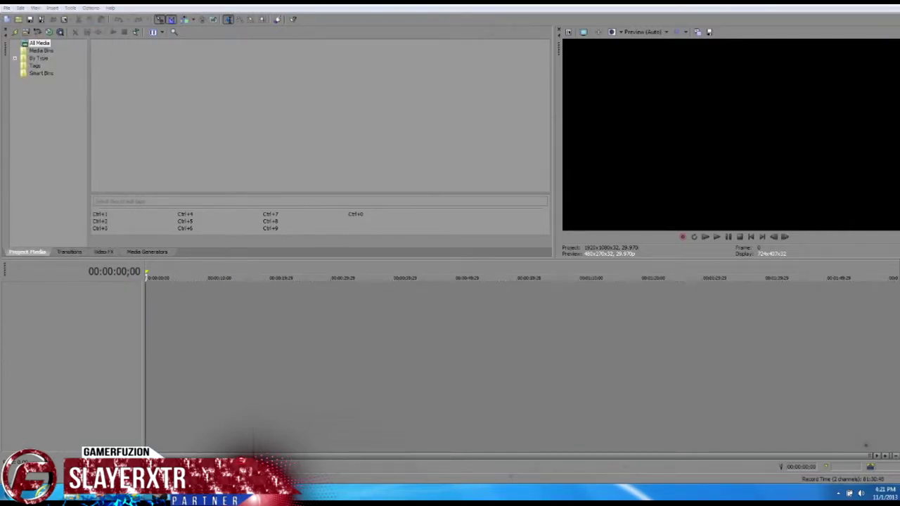
left_click_drag(140, 2, 162, 22)
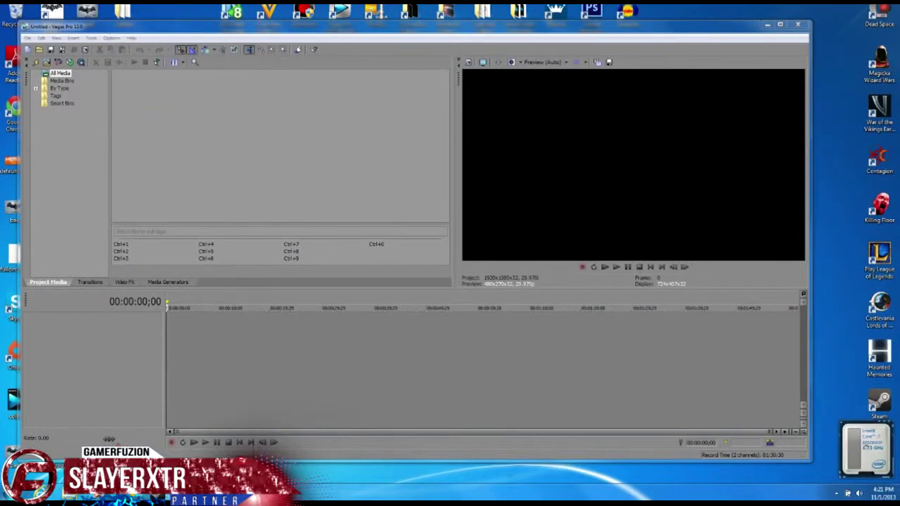
left_click_drag(450, 26, 488, 51)
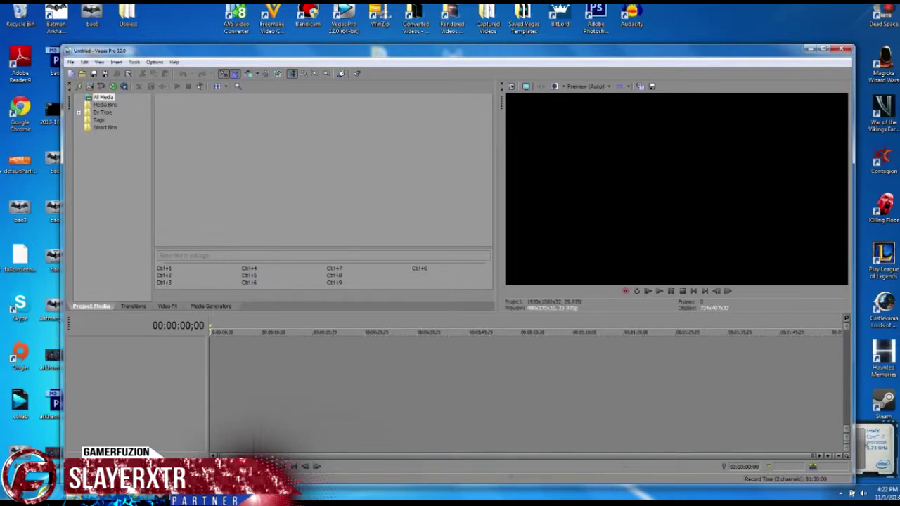
left_click_drag(607, 379, 624, 380)
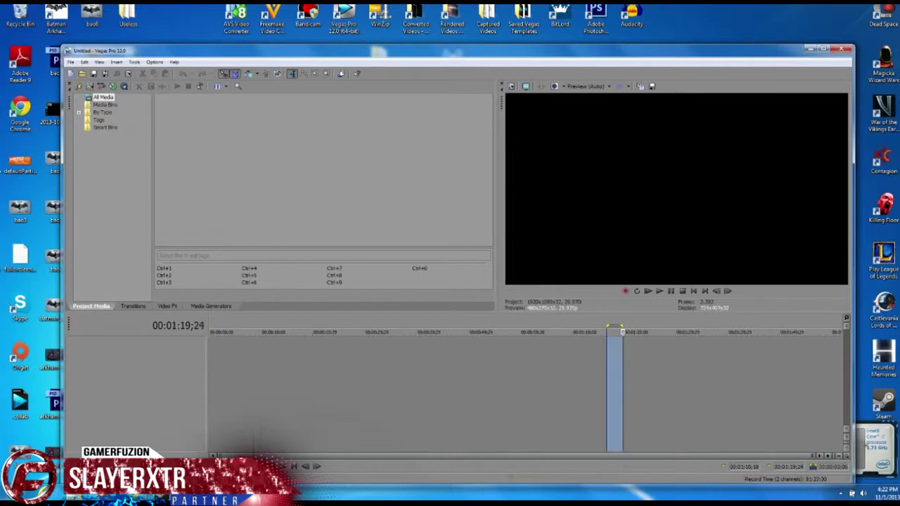
left_click(499, 379)
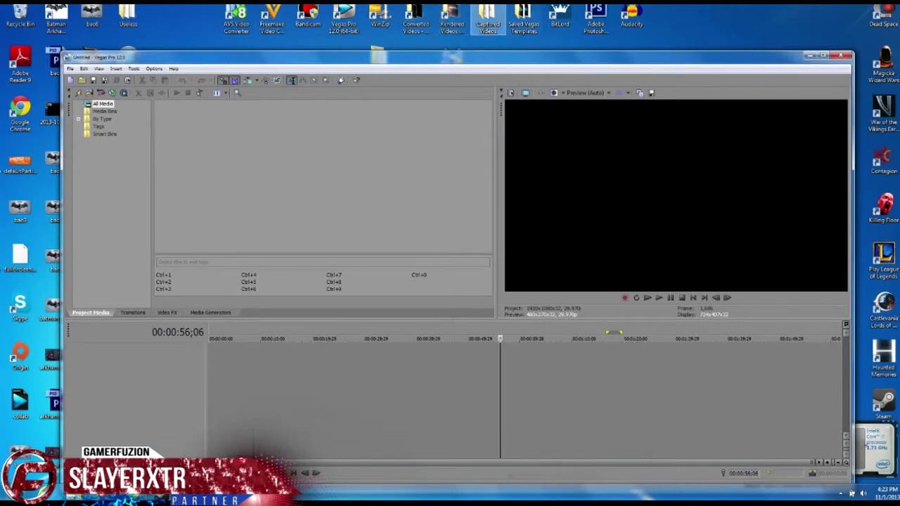
double_click(487, 20)
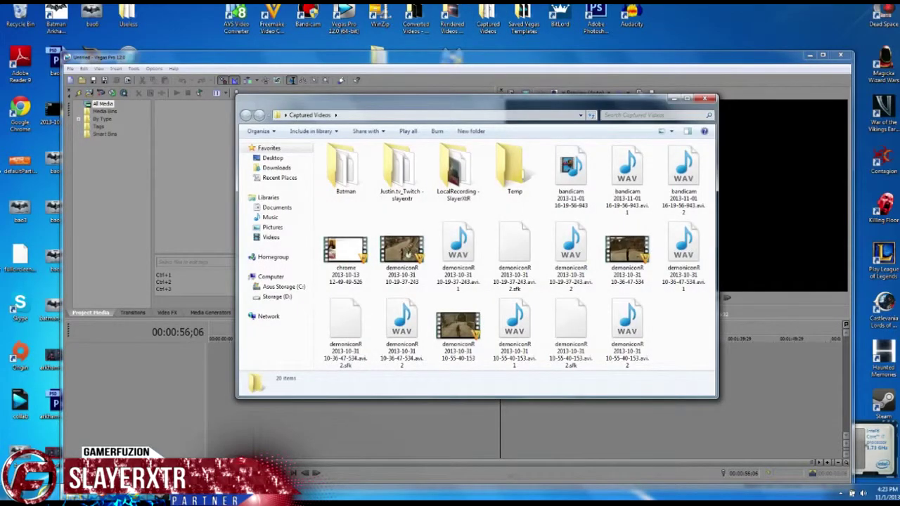
left_click_drag(421, 104, 593, 42)
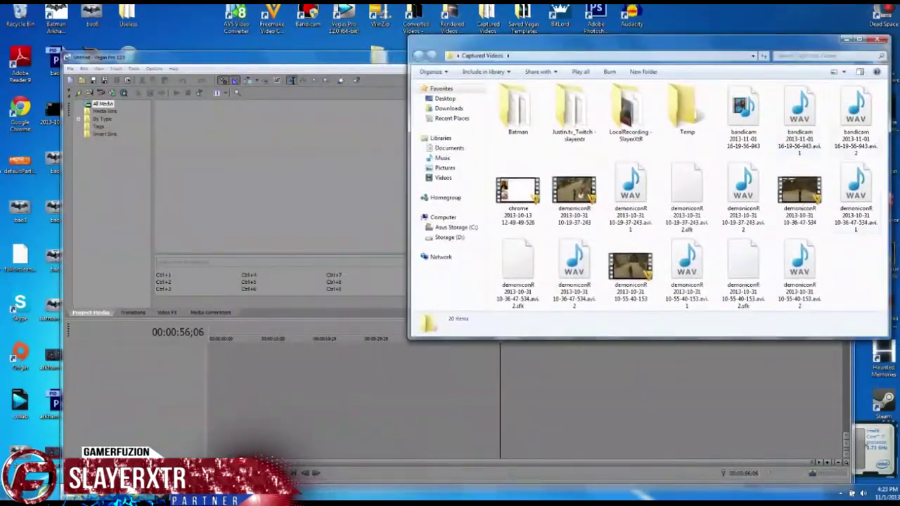
left_click(573, 196)
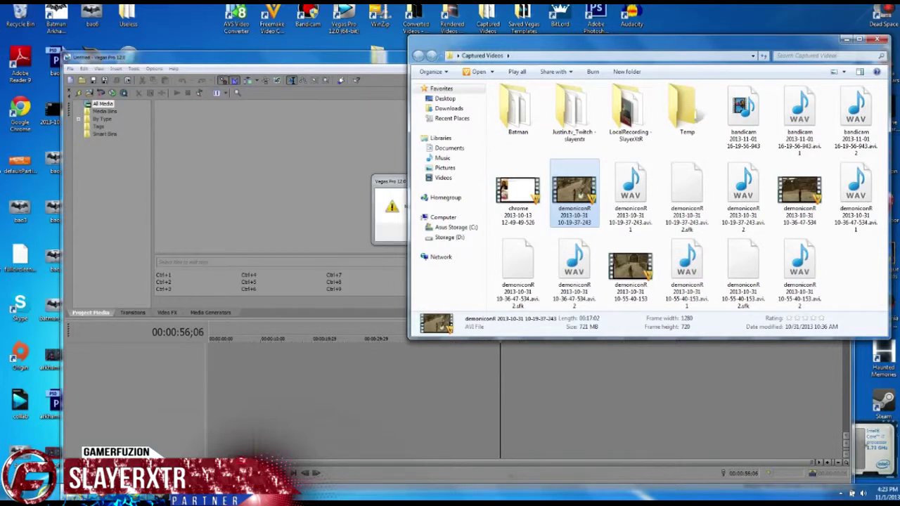
left_click(390, 207)
key("Return")
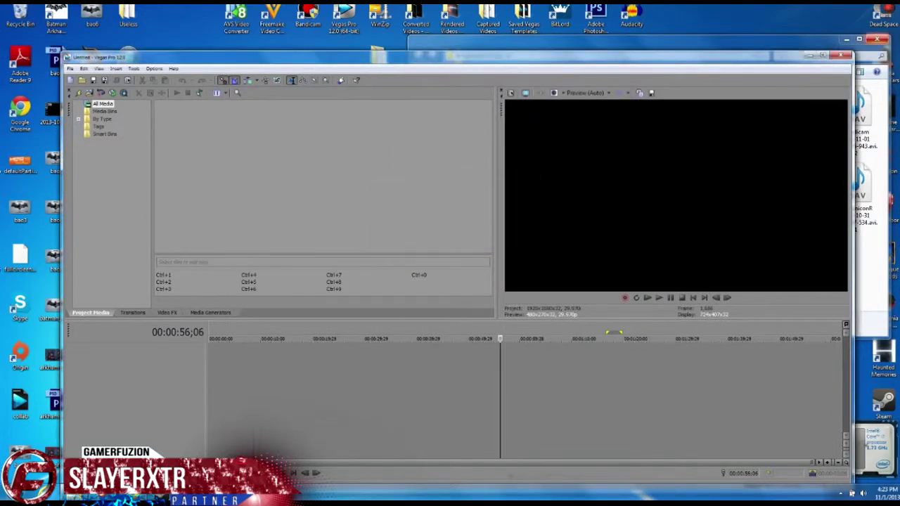
left_click(877, 39)
- Import the demon3 MP4 from the Converted Videos folder into the project media
double_click(416, 19)
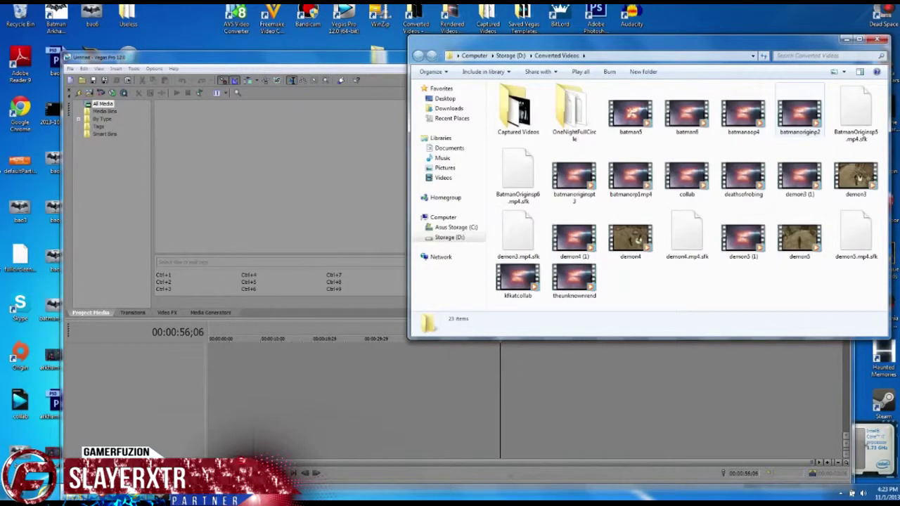
left_click_drag(856, 175, 184, 121)
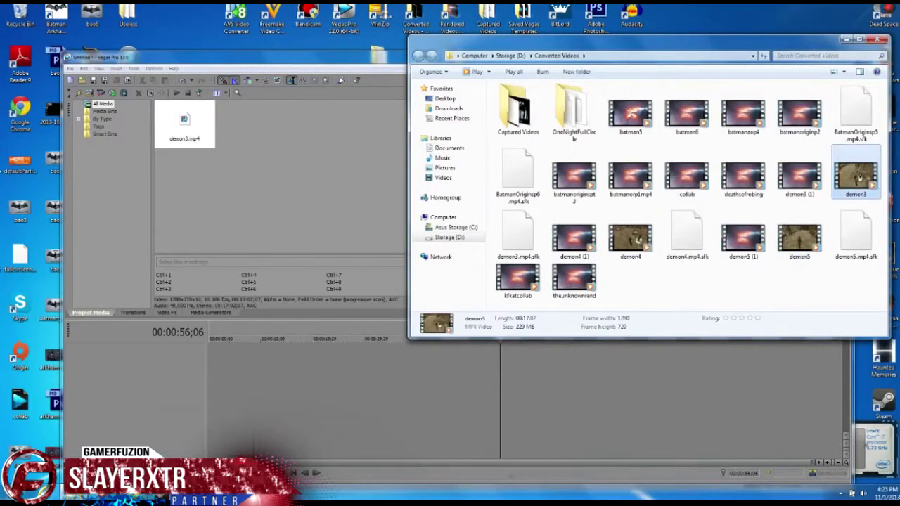
left_click(846, 39)
left_click_drag(534, 58, 537, 65)
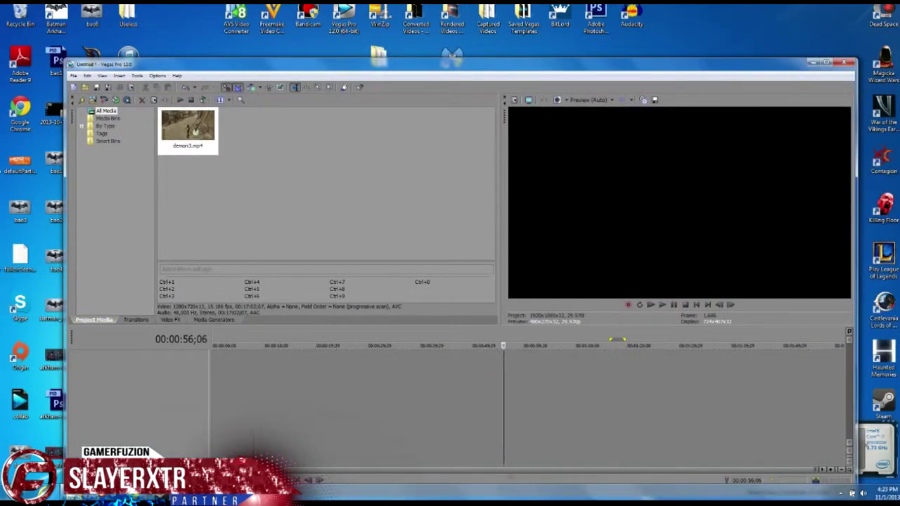
left_click(273, 22)
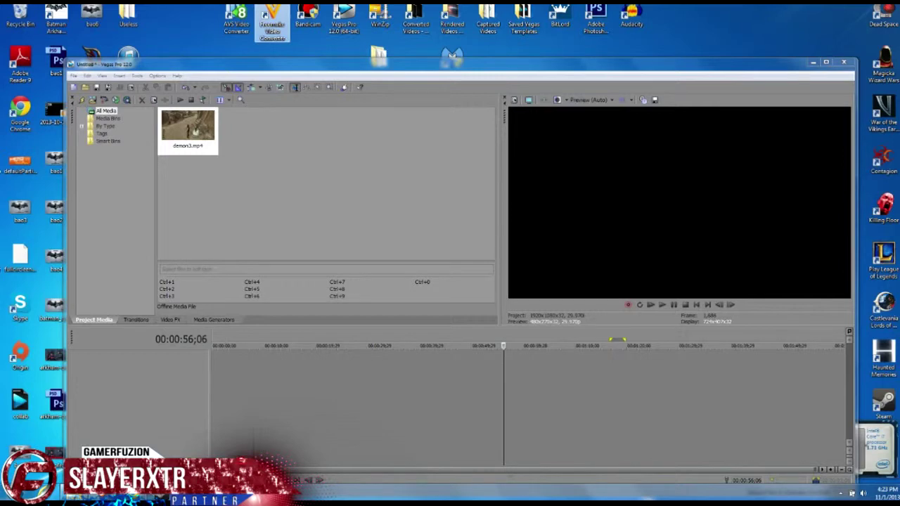
left_click_drag(450, 40, 449, 37)
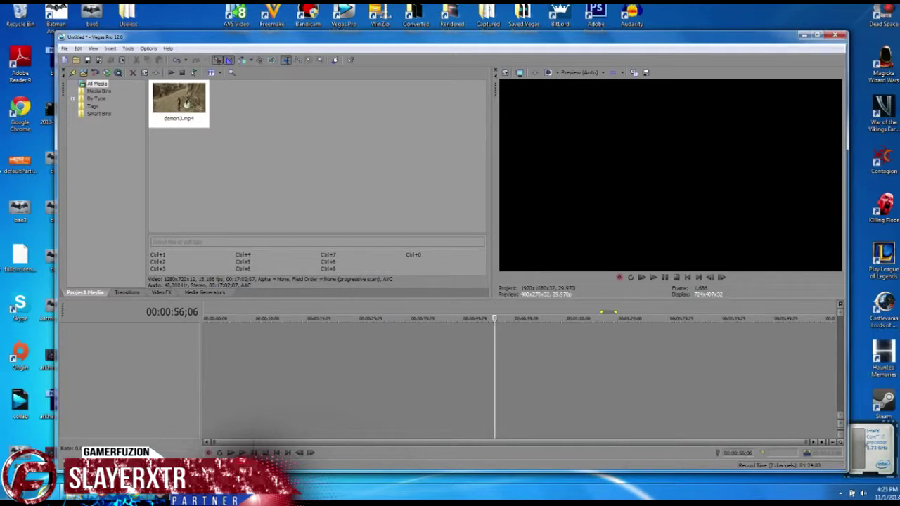
- Import gamerfuzion-intro-2013, SlayerXtR-png, SlayerXtR-watermark-part-1 and SlayerXtR-watermark-part-2 from the Movie Text and Beginning Vid folder into the project media
left_click_drag(449, 37, 467, 88)
double_click(379, 61)
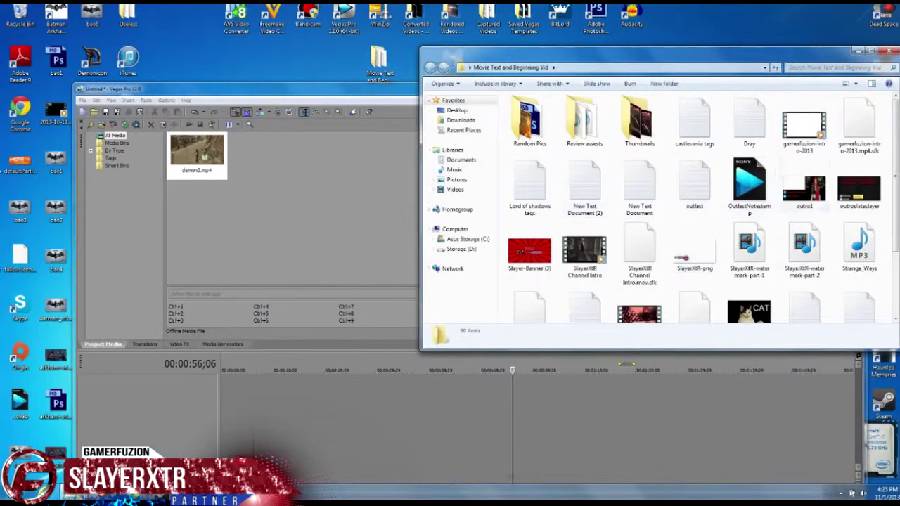
left_click_drag(803, 126, 258, 156)
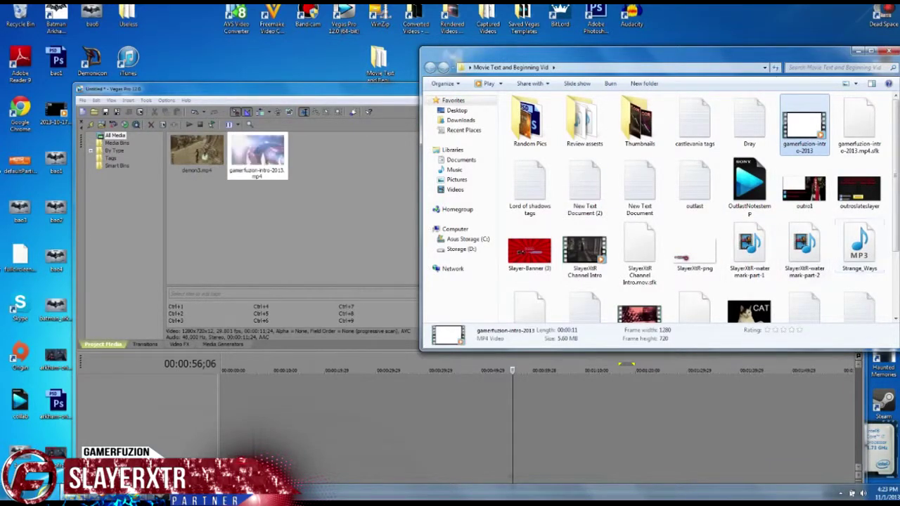
left_click_drag(695, 246, 317, 156)
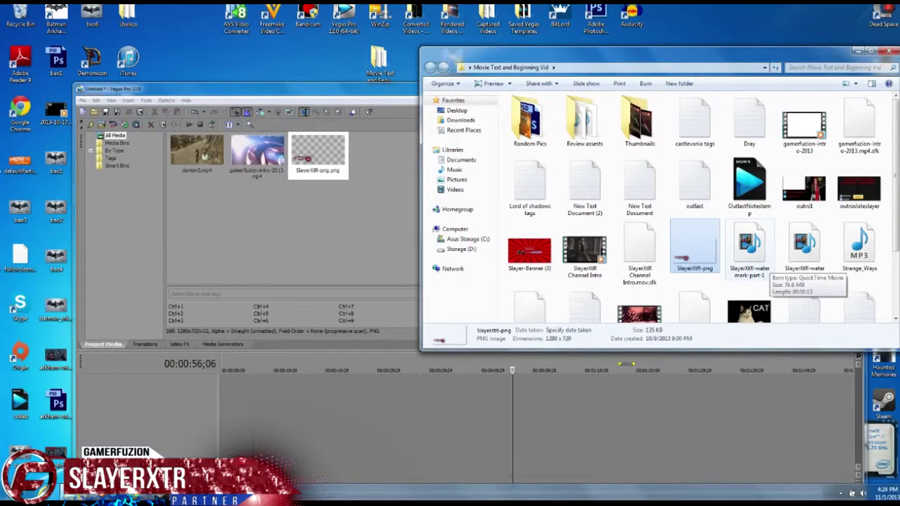
left_click_drag(766, 271, 378, 156)
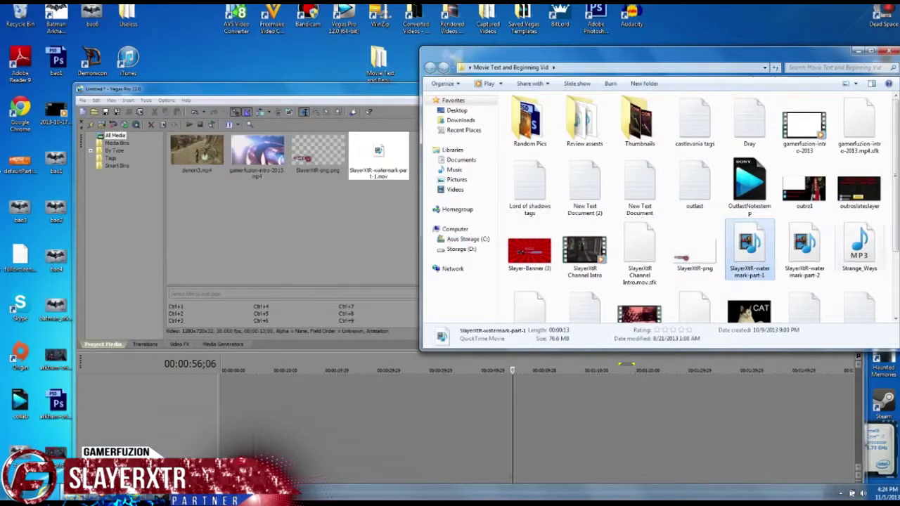
left_click_drag(804, 247, 366, 229)
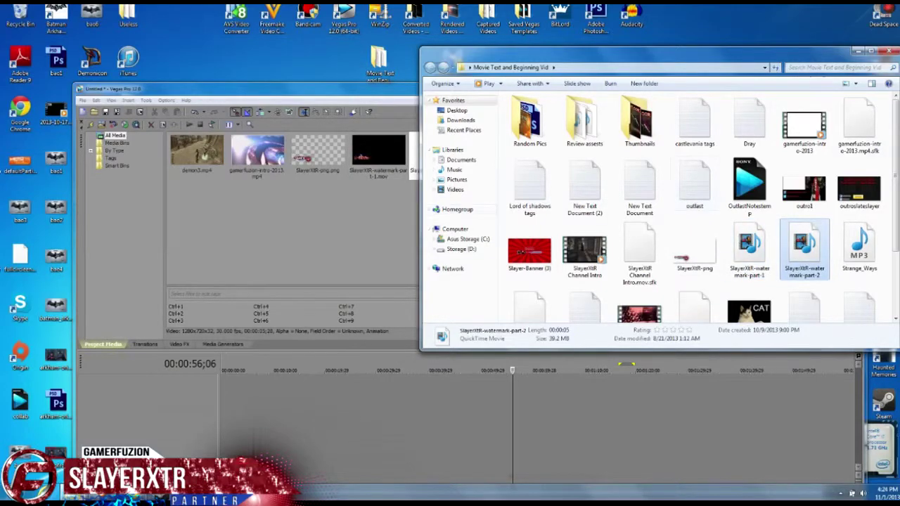
left_click(858, 51)
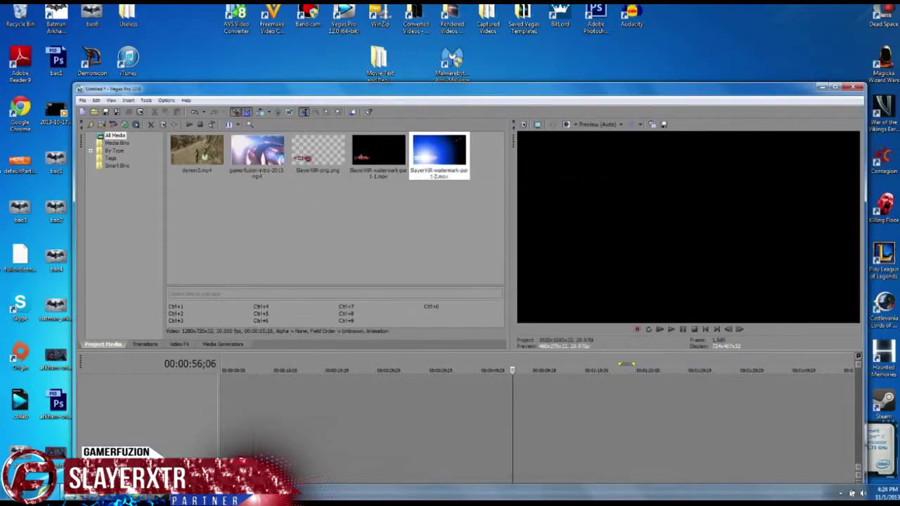
- Try placing gamerfuzion-intro-2013.mp4 on the timeline without matching the project video settings to it, and delete the placed clip
left_click_drag(351, 88, 344, 35)
left_click(249, 98)
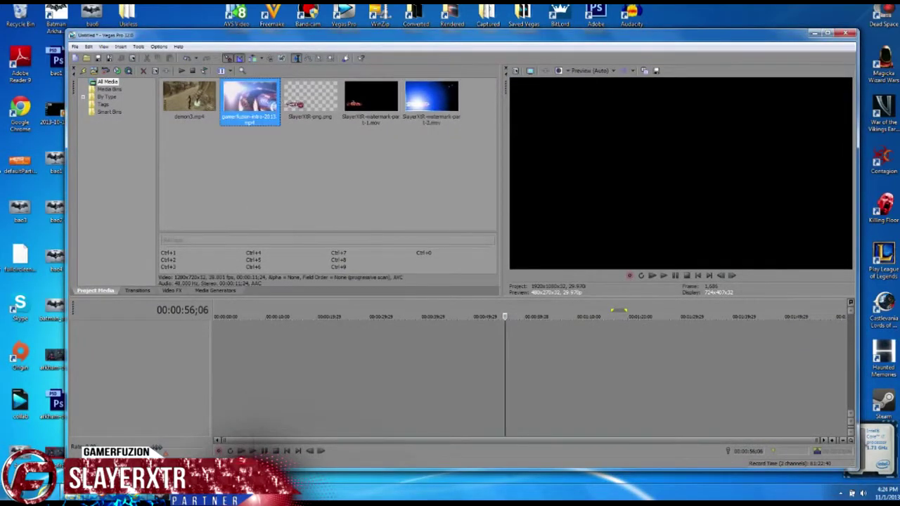
double_click(250, 99)
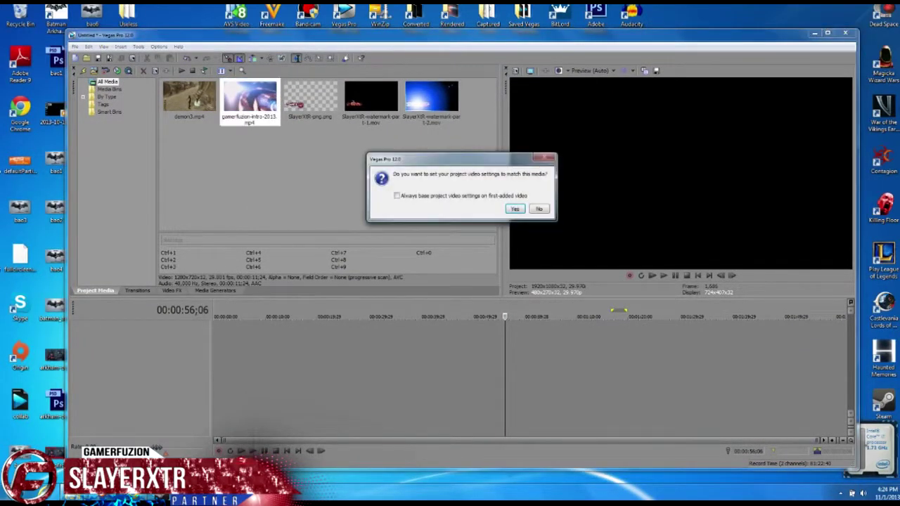
left_click(539, 209)
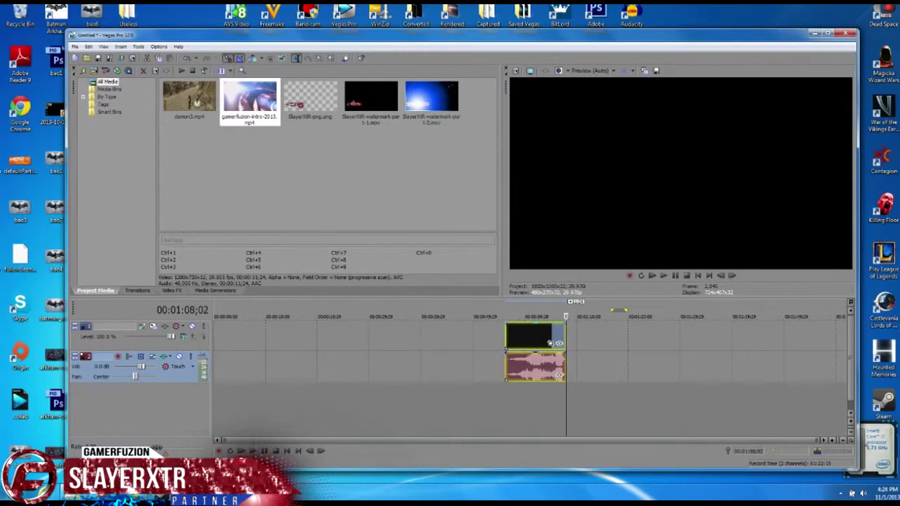
right_click(520, 336)
left_click(538, 151)
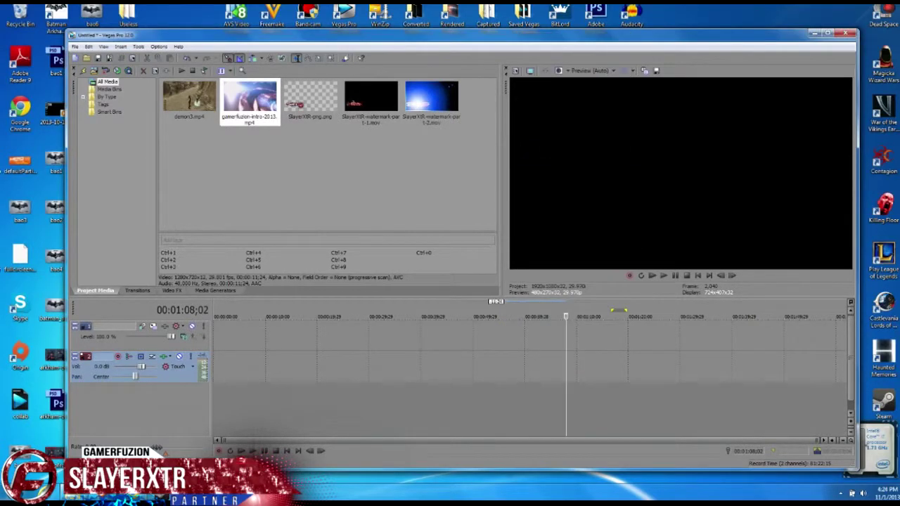
- Place gamerfuzion-intro-2013.mp4 at the start of the timeline, matching the project video settings to it, and play it back
double_click(249, 98)
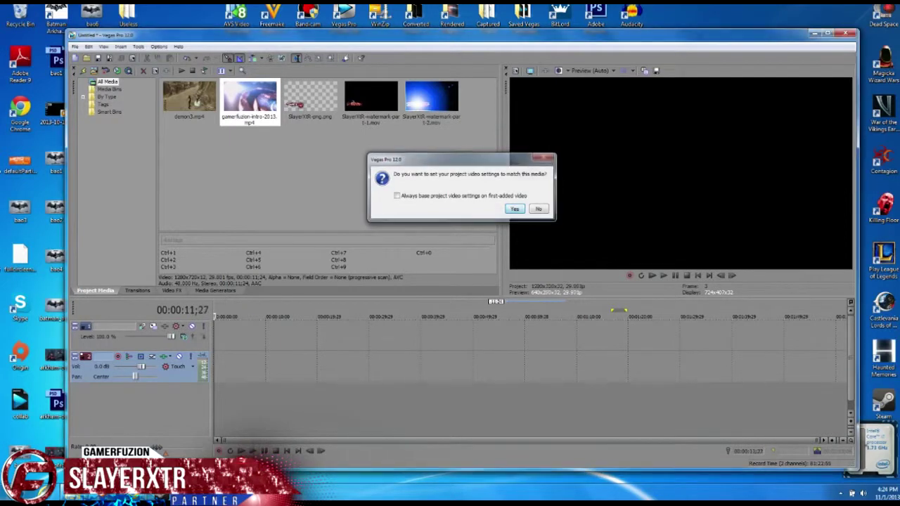
left_click(514, 209)
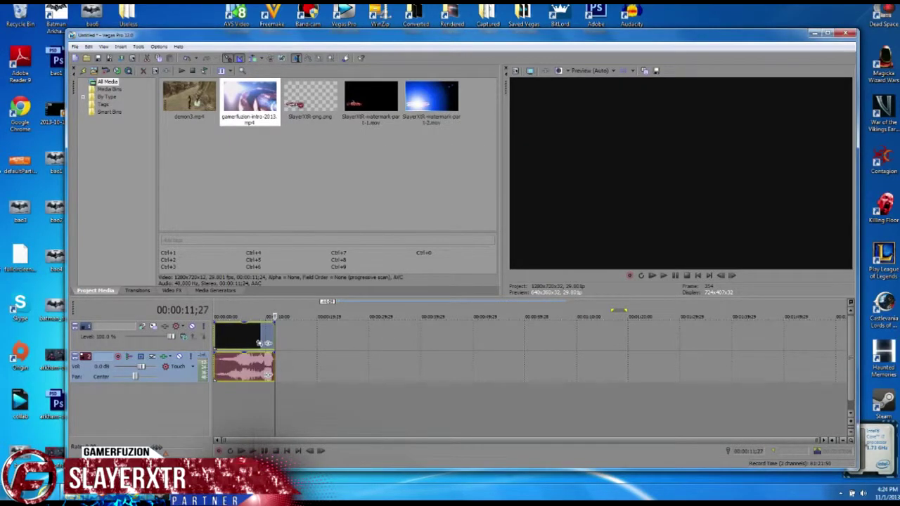
key("Left")
key("space")
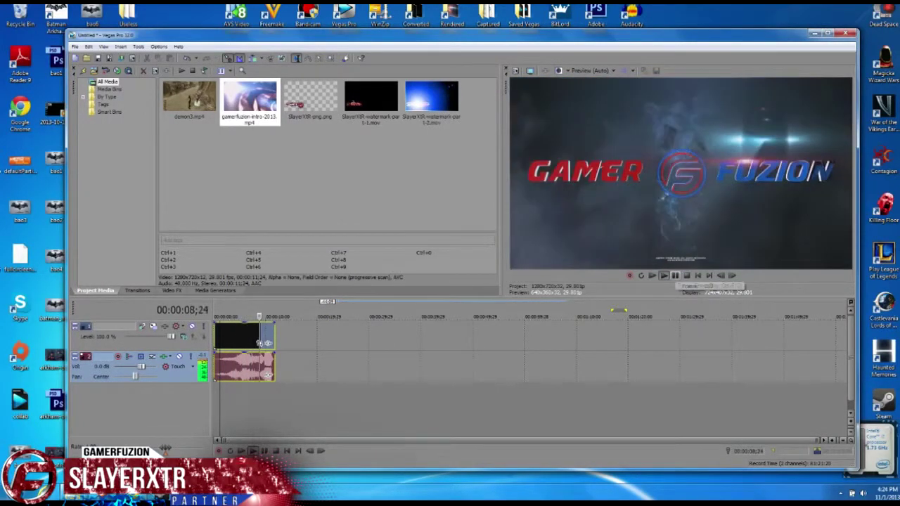
key("space")
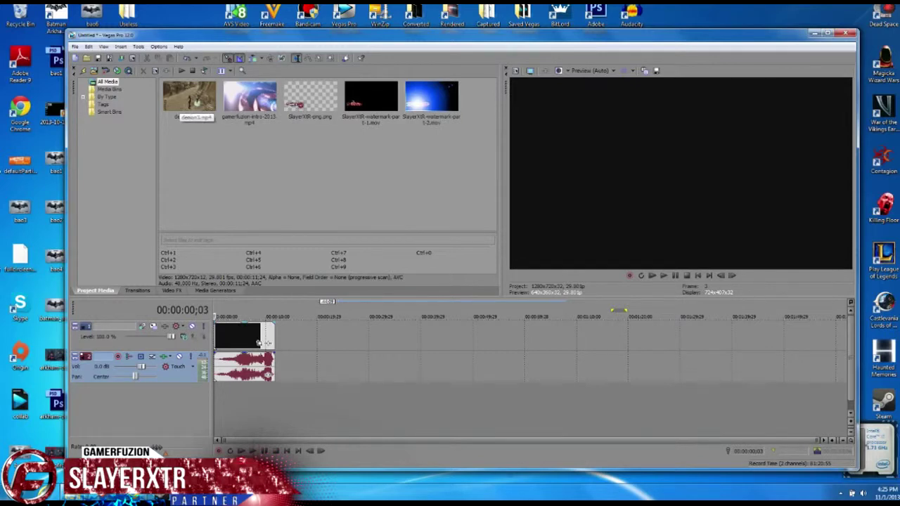
- Place demon3.mp4 on the timeline directly after the intro clip and check frames along the gameplay footage
left_click(196, 103)
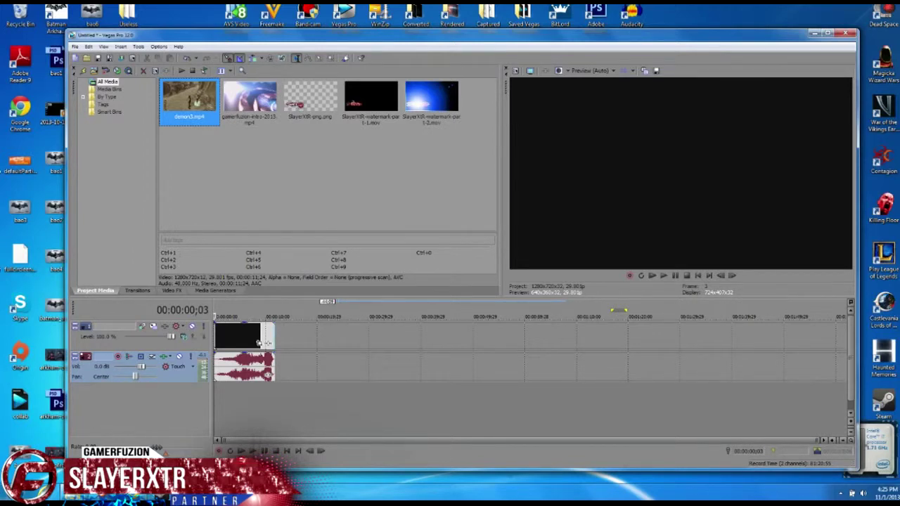
left_click_drag(266, 342, 818, 342)
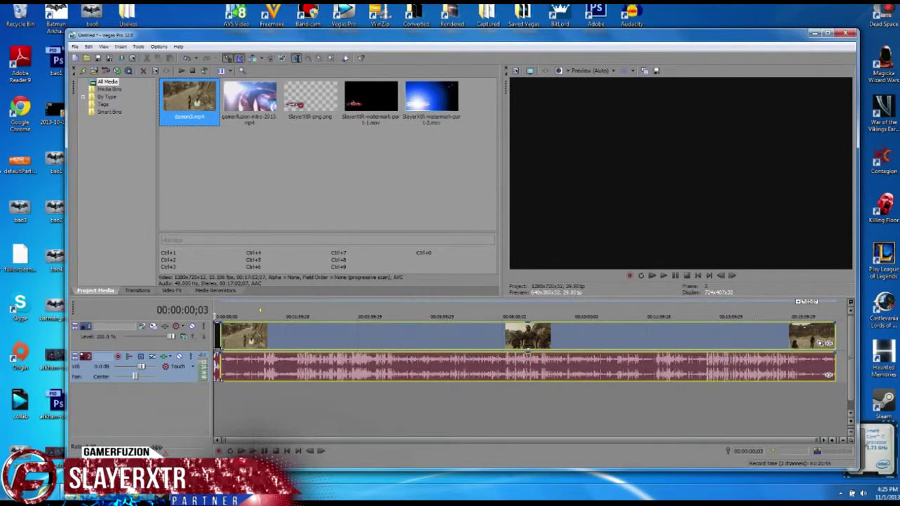
left_click(323, 409)
left_click(279, 409)
left_click(373, 409)
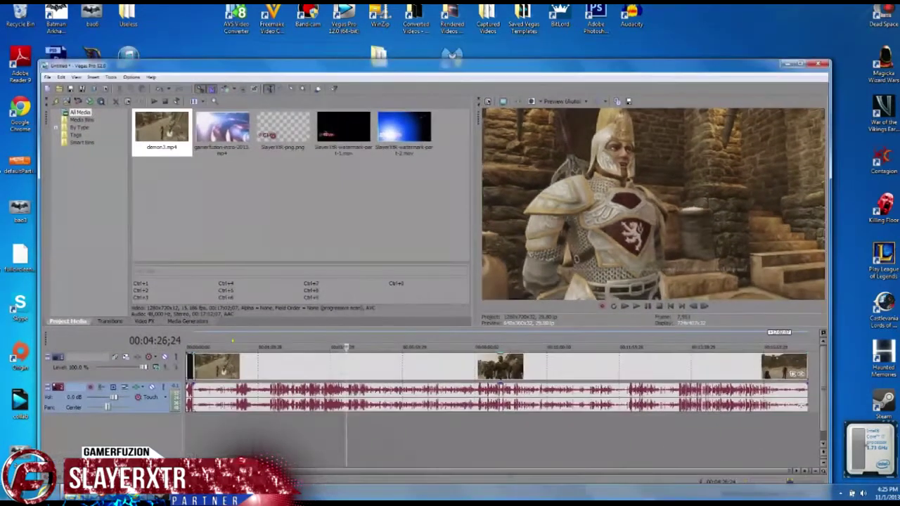
left_click(487, 20)
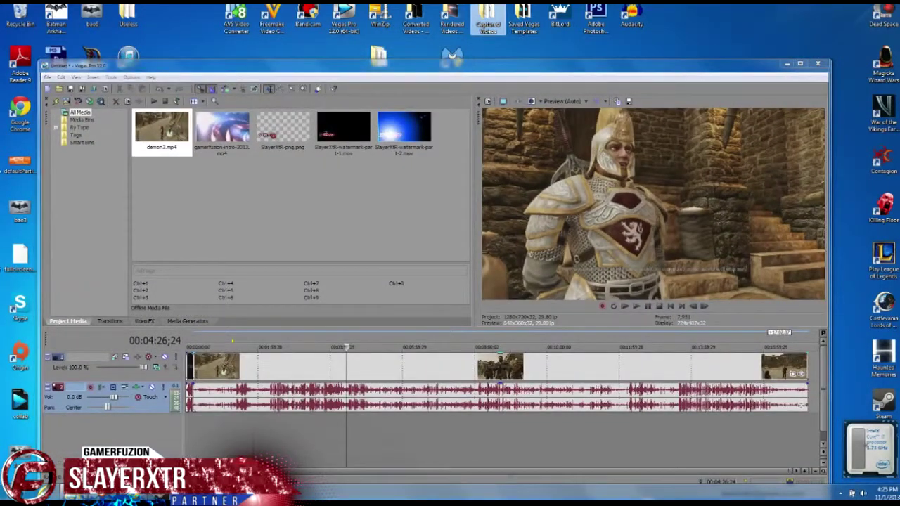
double_click(488, 20)
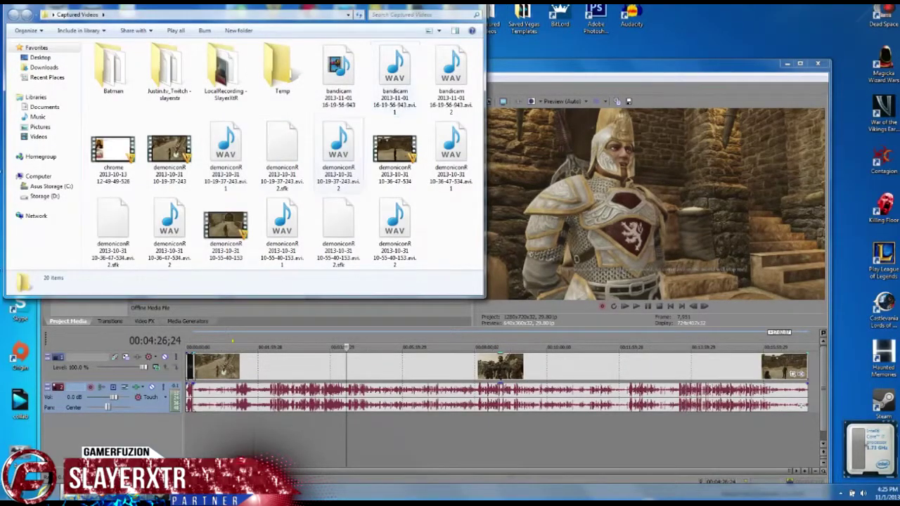
left_click(338, 152)
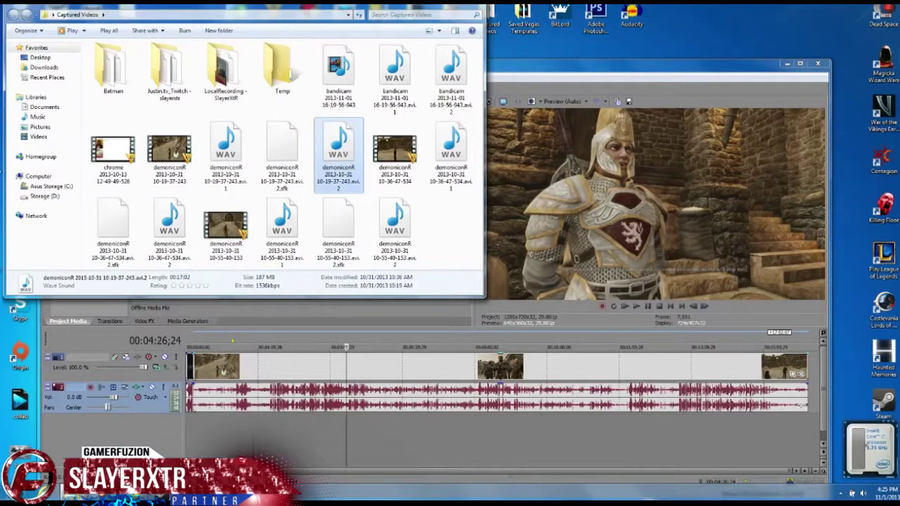
left_click_drag(211, 8, 610, 57)
left_click_drag(737, 204, 267, 197)
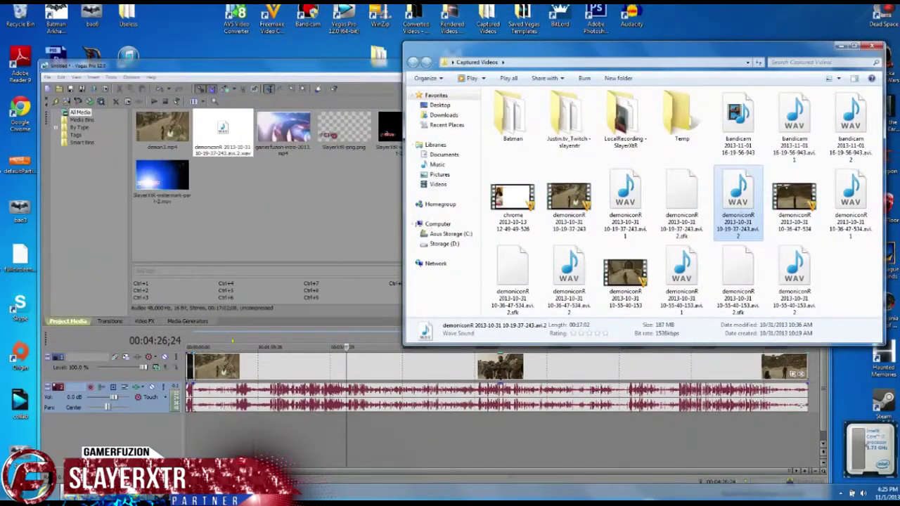
left_click(232, 137)
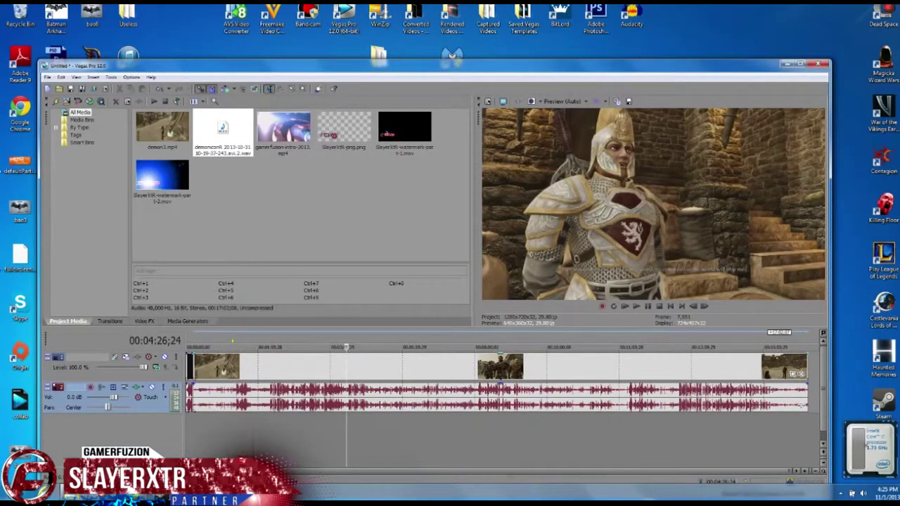
- Place the imported demoniconR WAV on a new audio track, aligned with the start of the gameplay clip
left_click(224, 132)
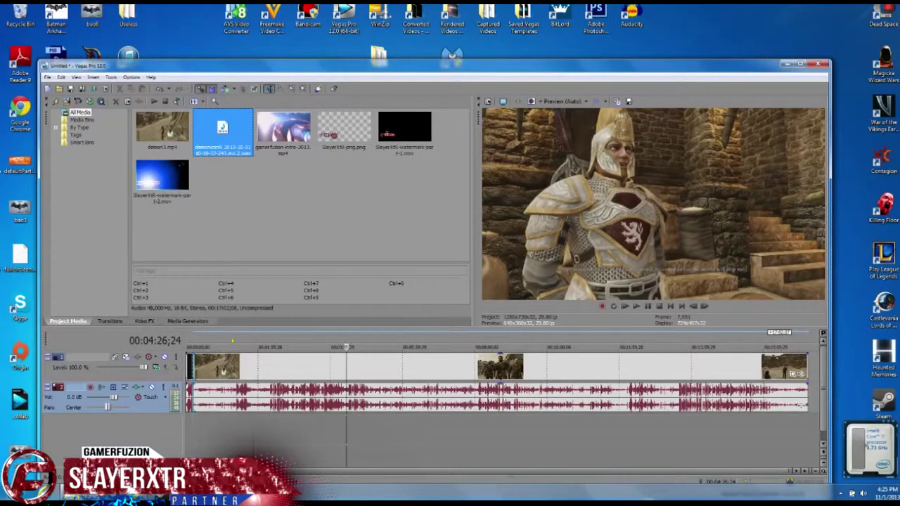
left_click_drag(223, 132, 195, 429)
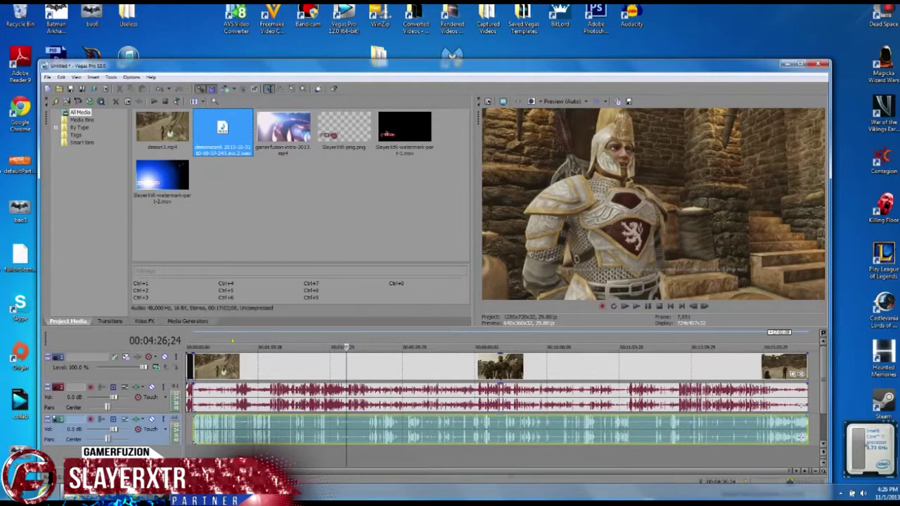
left_click(193, 450)
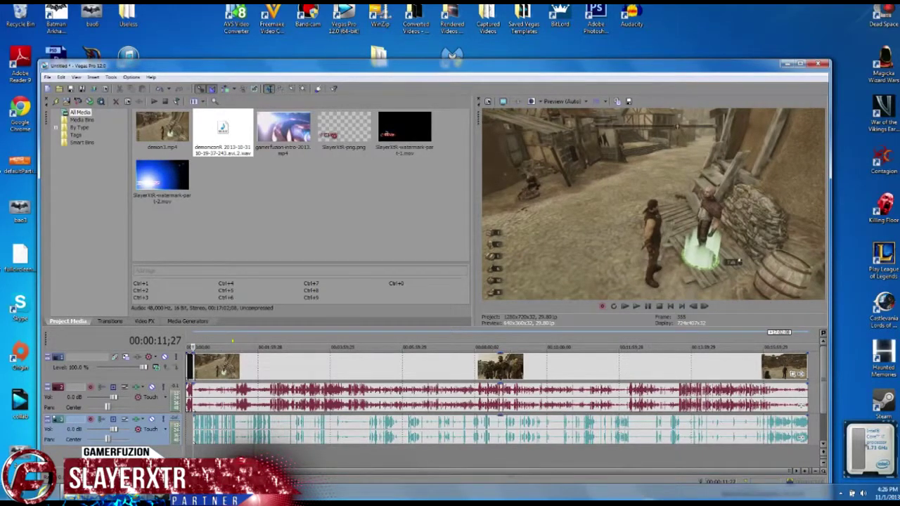
- Play the gameplay with the added audio track from about 00:01:50, then return the cursor to the gameplay clip's start
left_click_drag(235, 452, 239, 451)
left_click(251, 451)
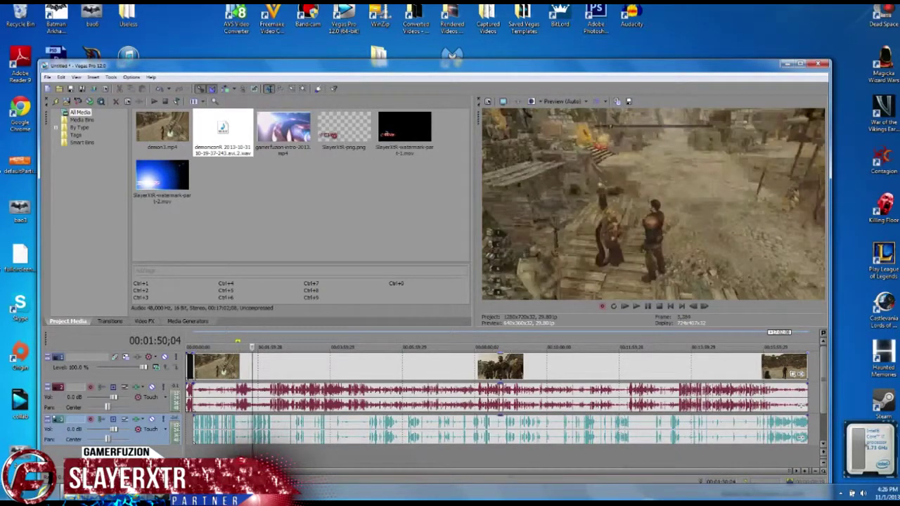
left_click(636, 306)
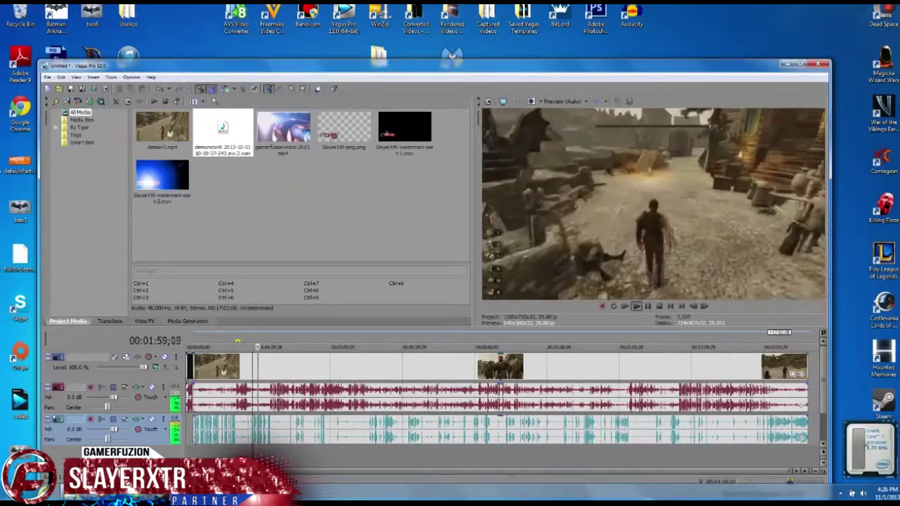
key("space")
left_click(212, 429)
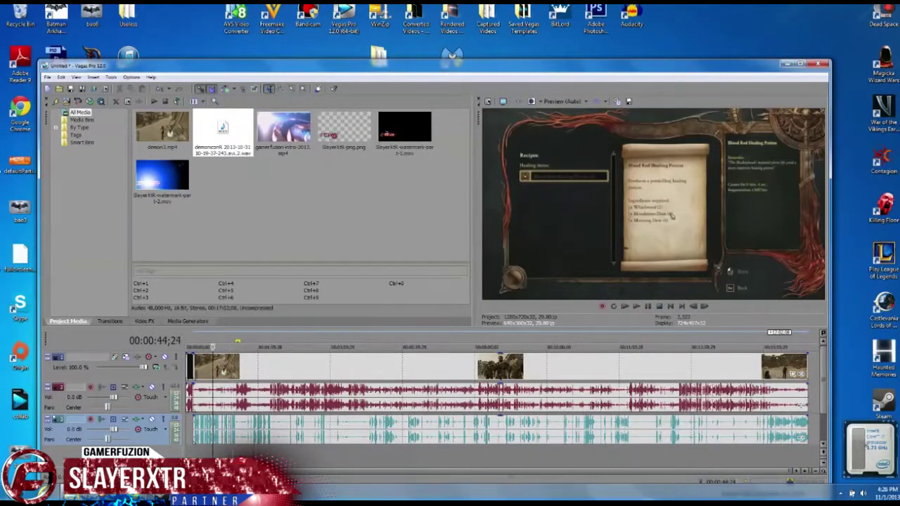
left_click(193, 428)
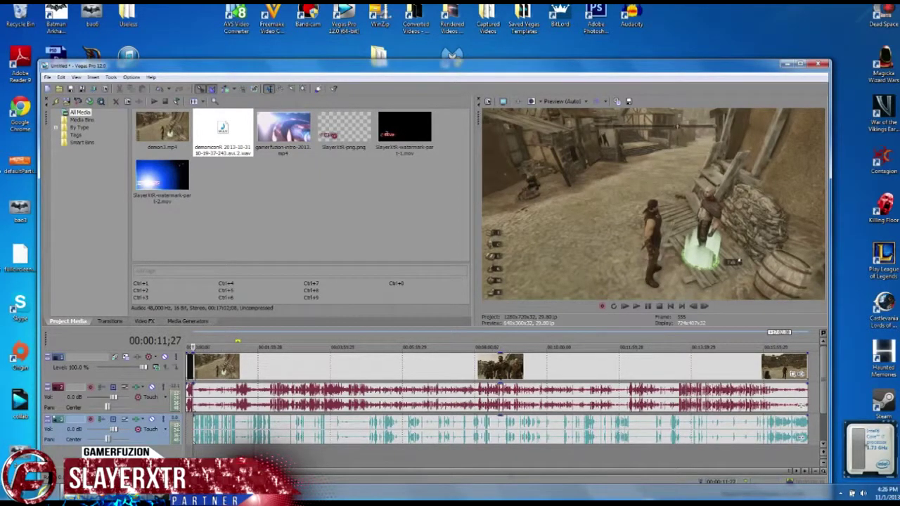
- Insert a video track above the gameplay and place SlayerXtR-watermark-part-1.mov on it at the gameplay clip's start
key("ctrl+shift+q")
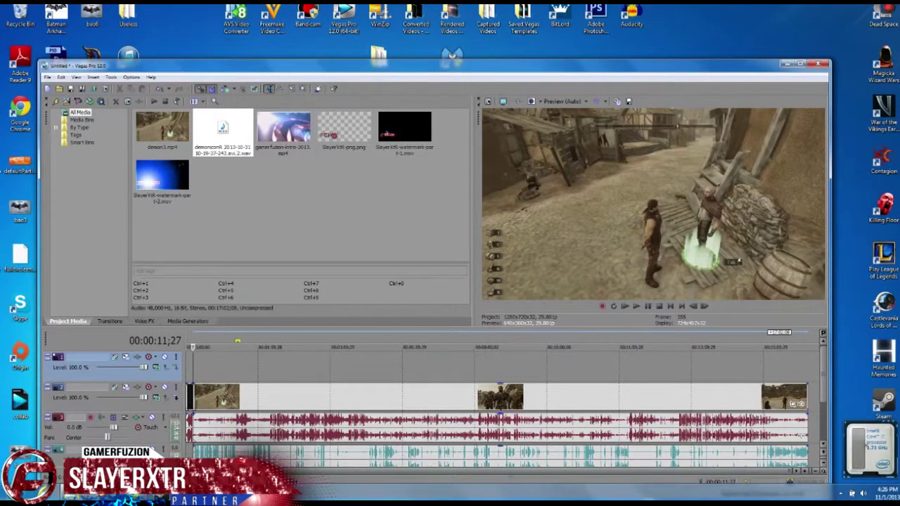
key("Home")
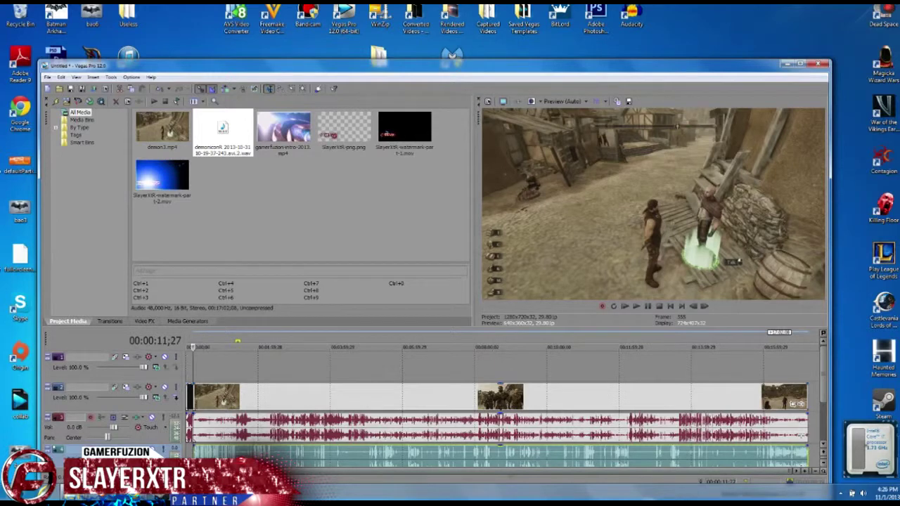
left_click(404, 126)
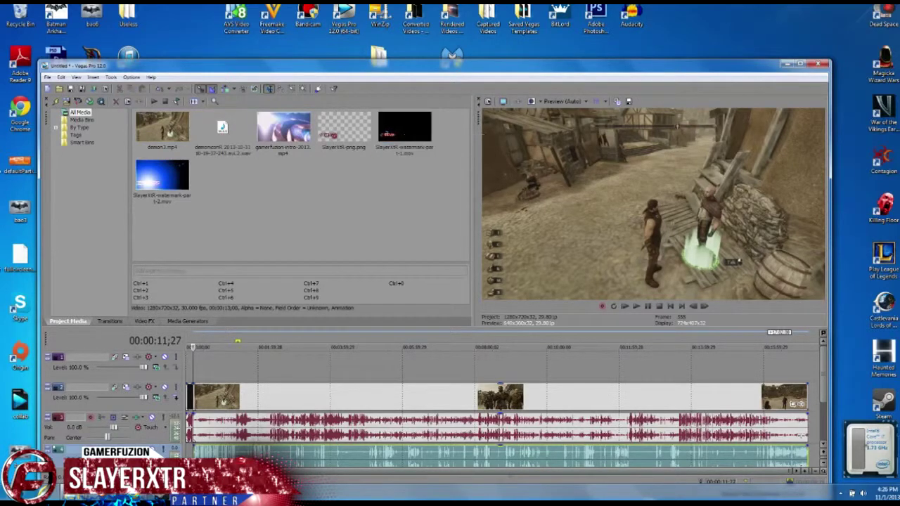
left_click(414, 126)
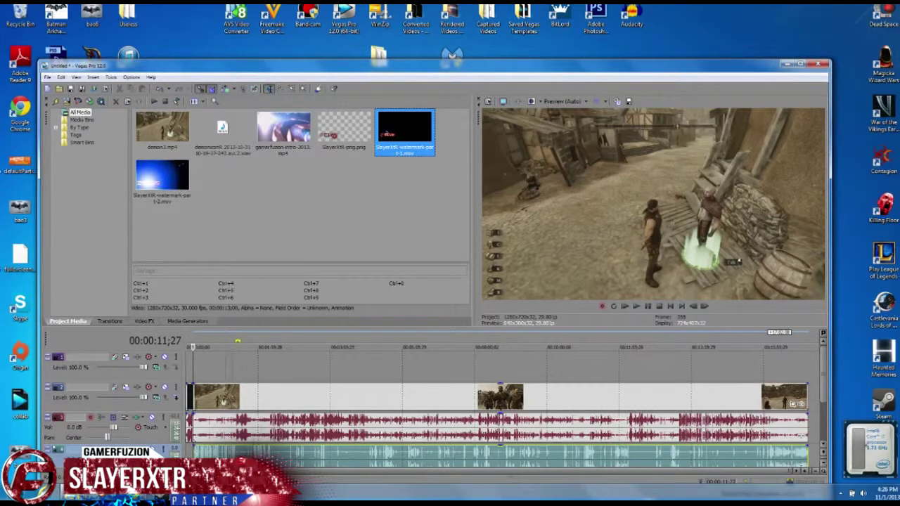
left_click_drag(404, 128, 196, 366)
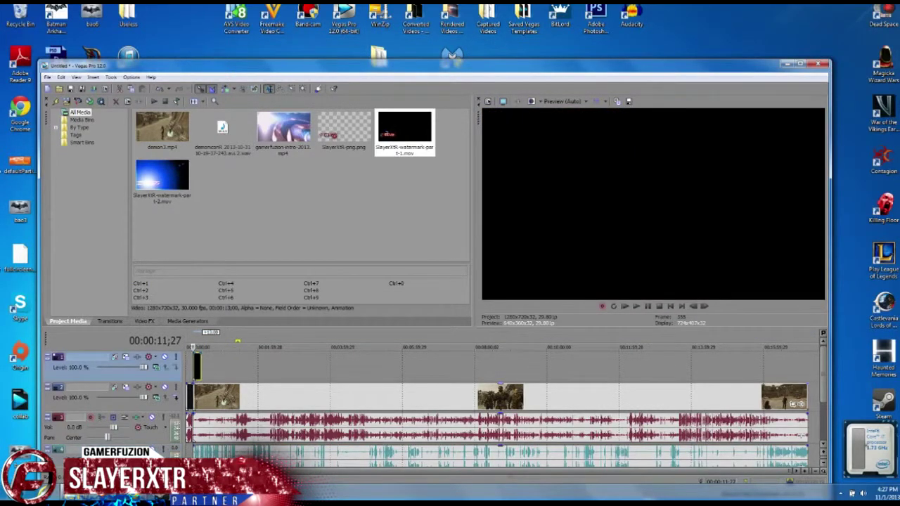
left_click(201, 393)
left_click(193, 397)
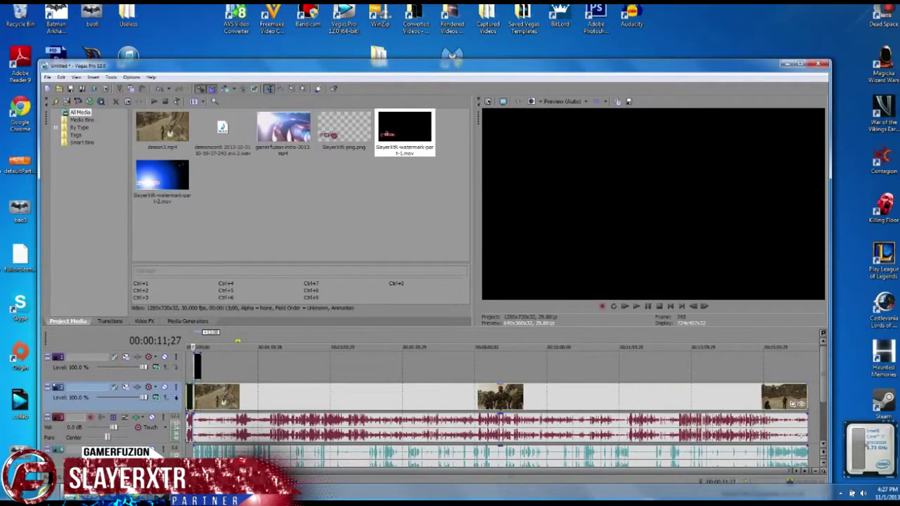
left_click(193, 396)
left_click(203, 394)
left_click(193, 396)
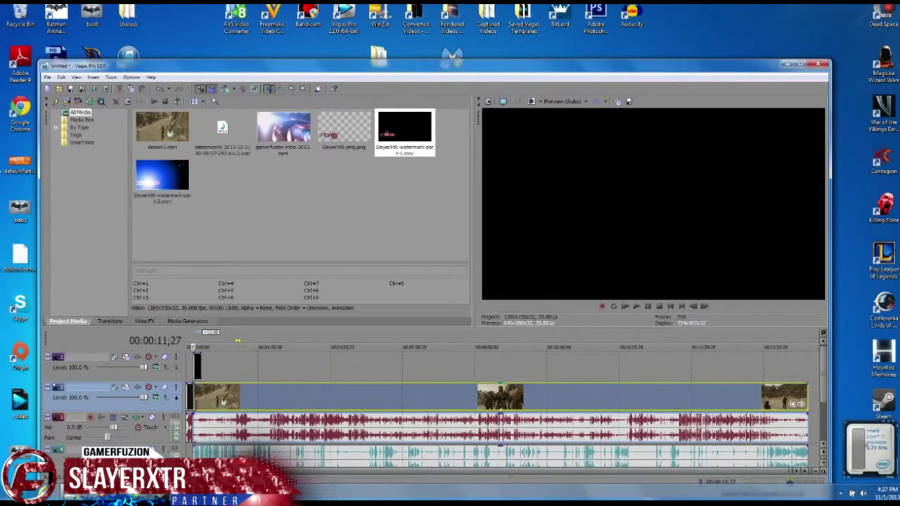
- Turn off looping for the SlayerXtR-watermark-part-1 clip and set its alpha channel to Premultiplied
right_click(198, 373)
left_click(219, 366)
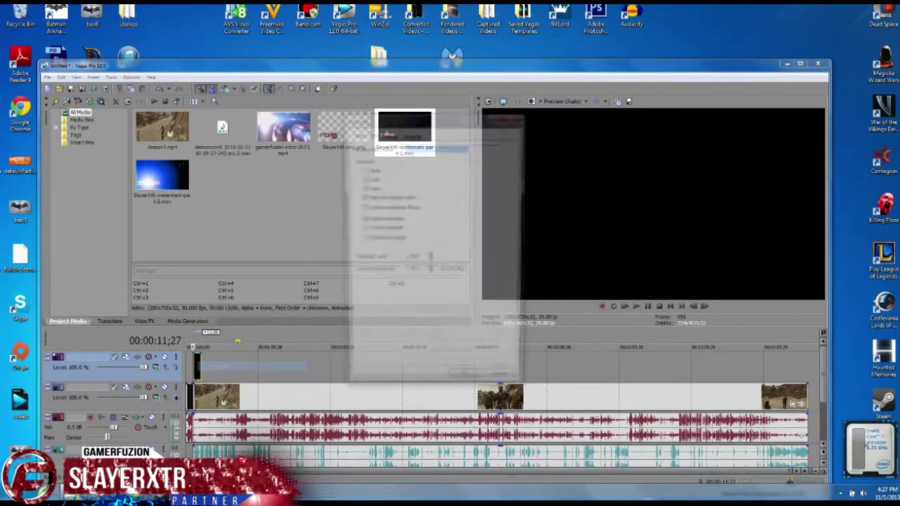
left_click(363, 187)
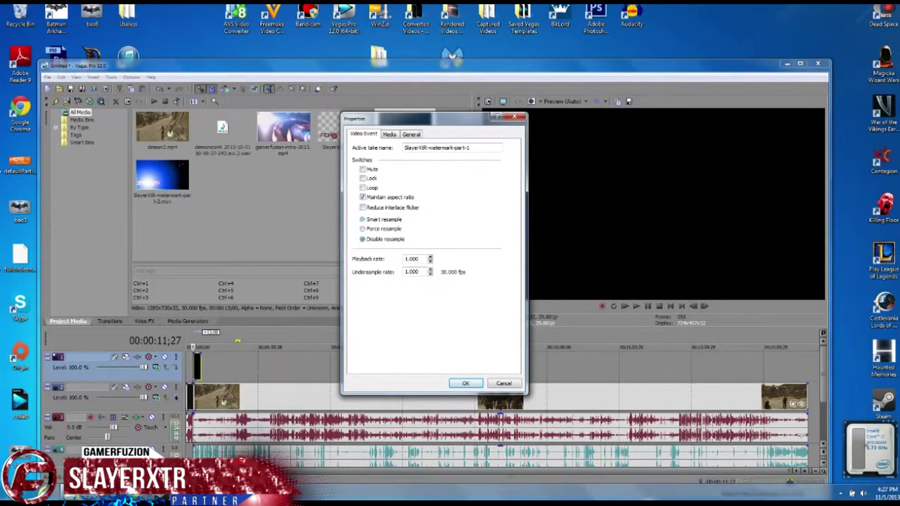
left_click(389, 134)
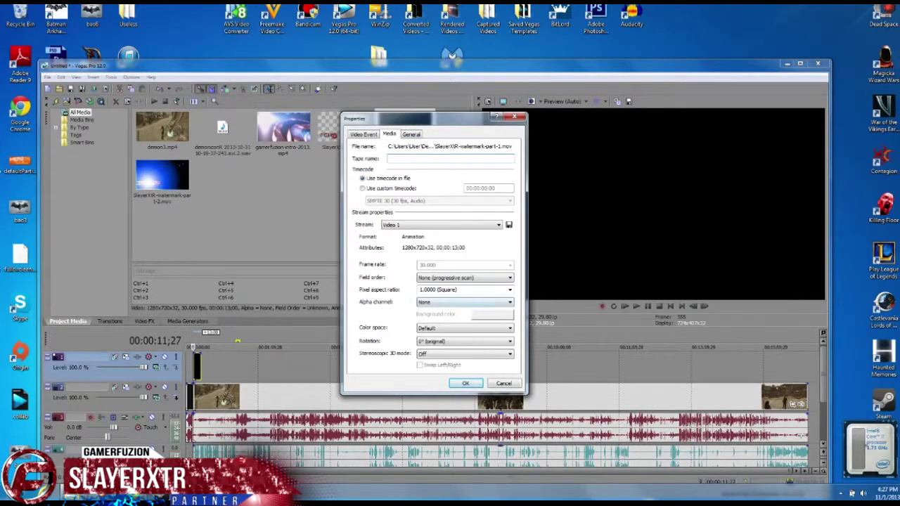
left_click(465, 302)
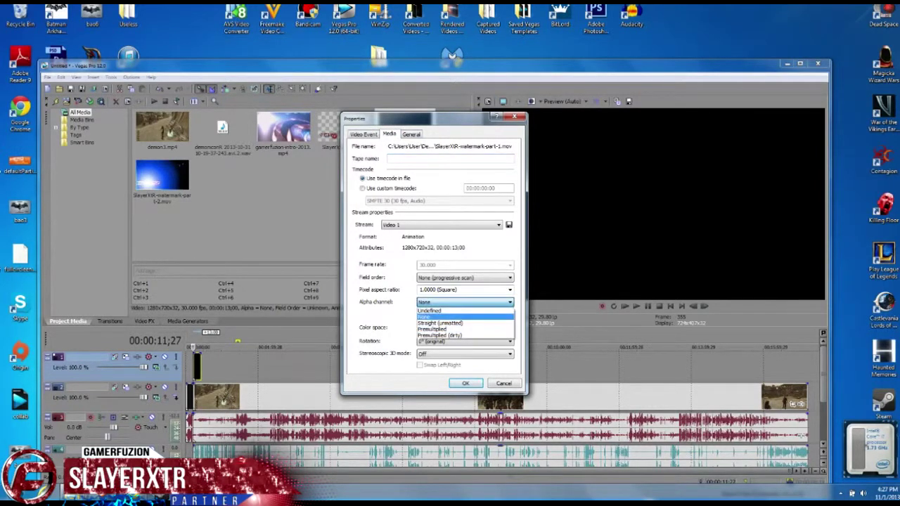
left_click(436, 329)
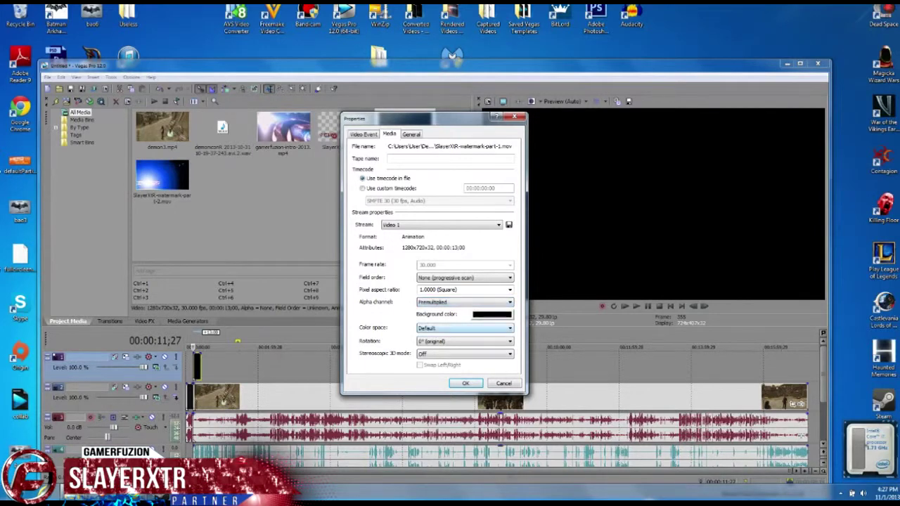
left_click(466, 383)
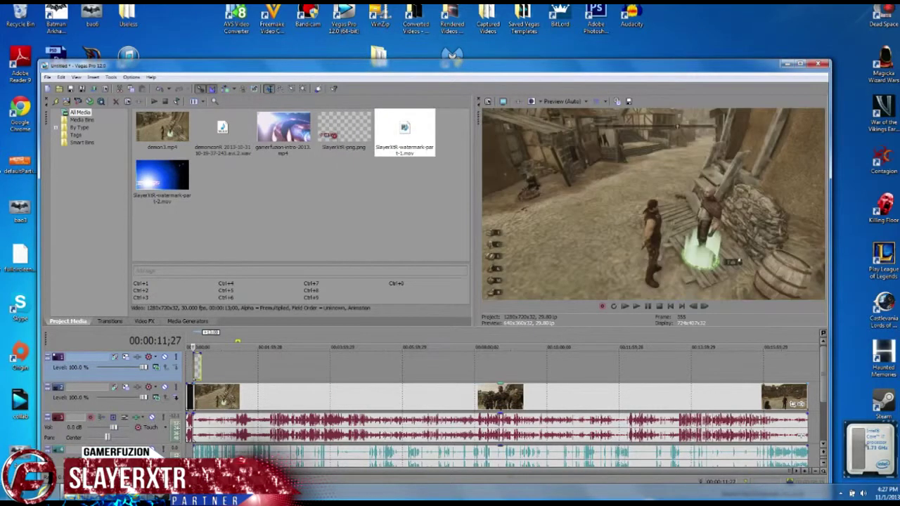
- Play the gameplay with the watermark overlay and check a frame near the end of the watermark clip
left_click(635, 306)
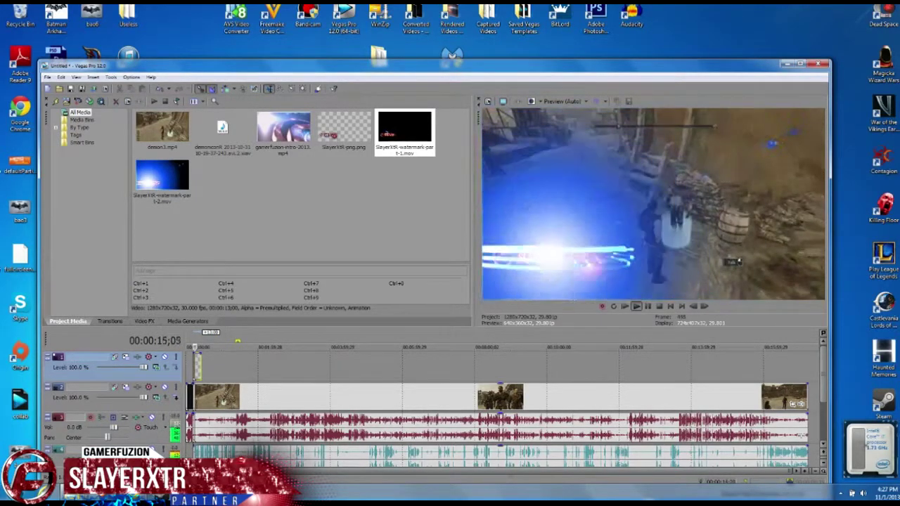
left_click(647, 306)
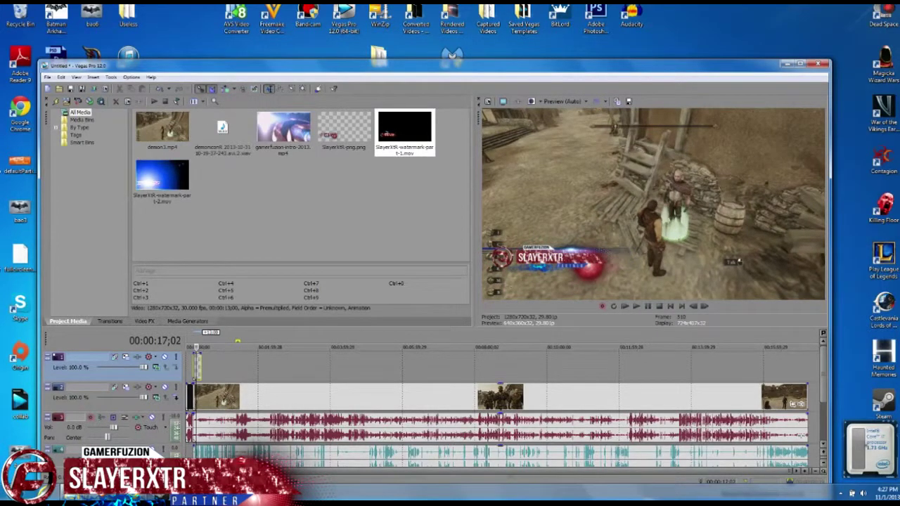
left_click(201, 368)
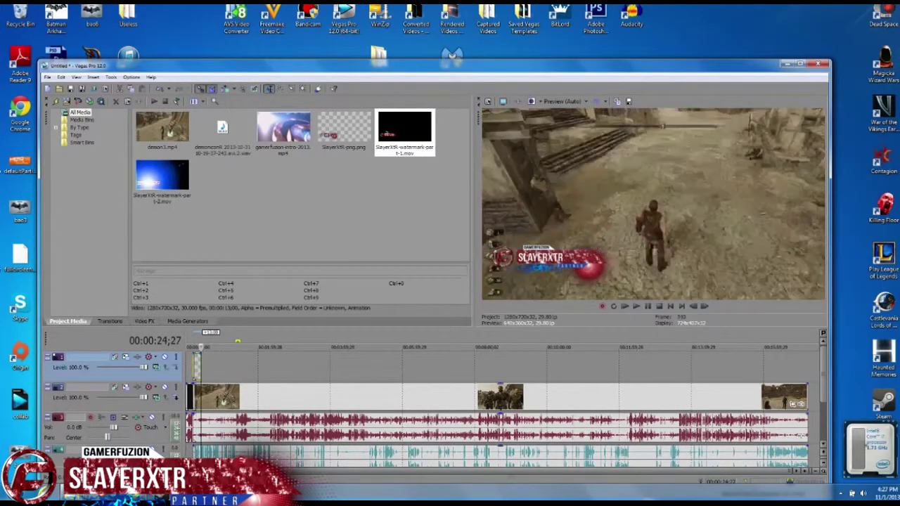
- Place SlayerXtR-png.png on the watermark track and move it directly against the end of the SlayerXtR-watermark-part-1 clip
left_click(345, 134)
left_click_drag(345, 133, 289, 367)
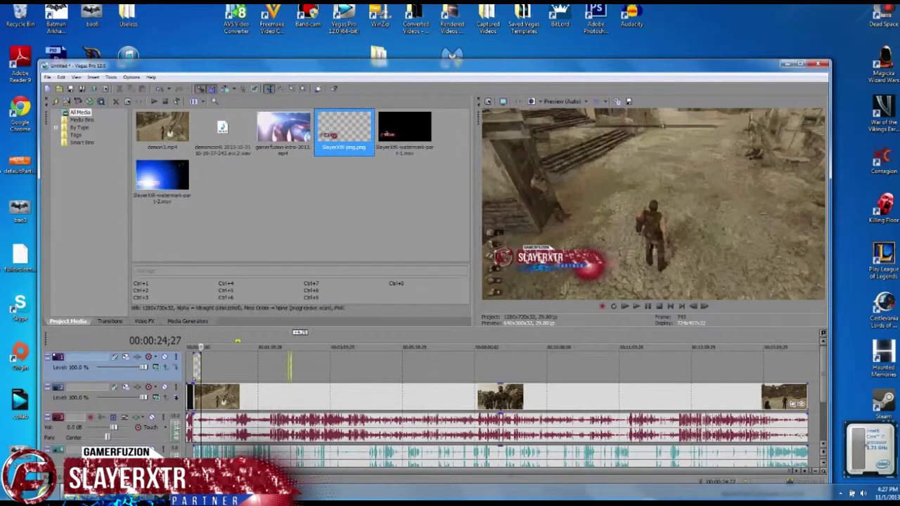
left_click(196, 368)
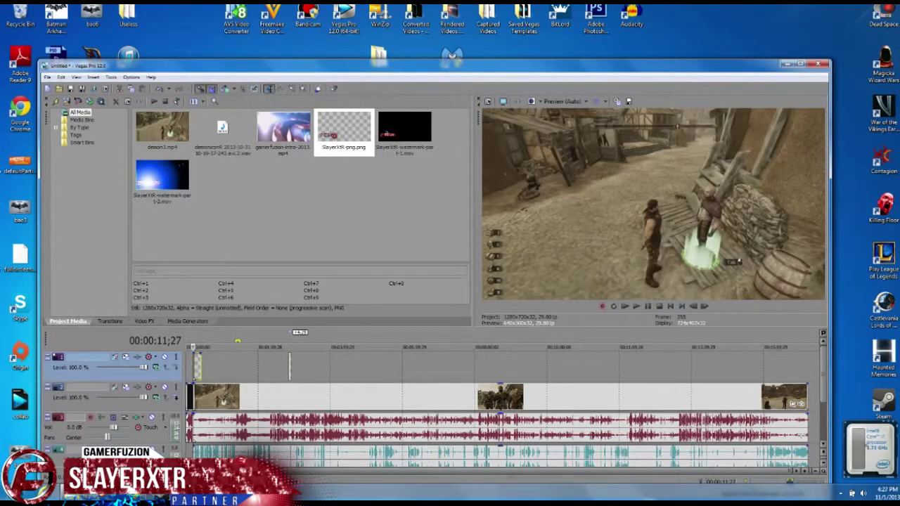
left_click_drag(289, 367, 200, 366)
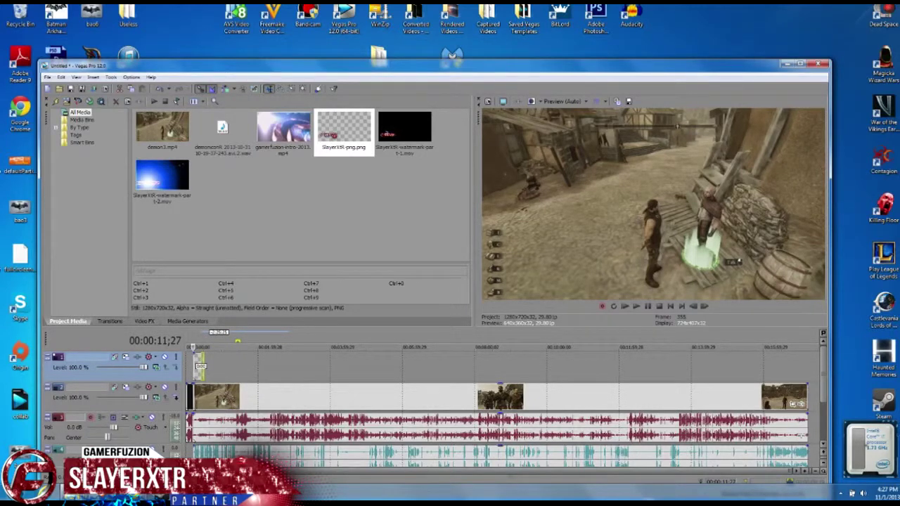
- Extend the end of the still watermark image along the track to shortly before the end of the gameplay clip
left_click(201, 365)
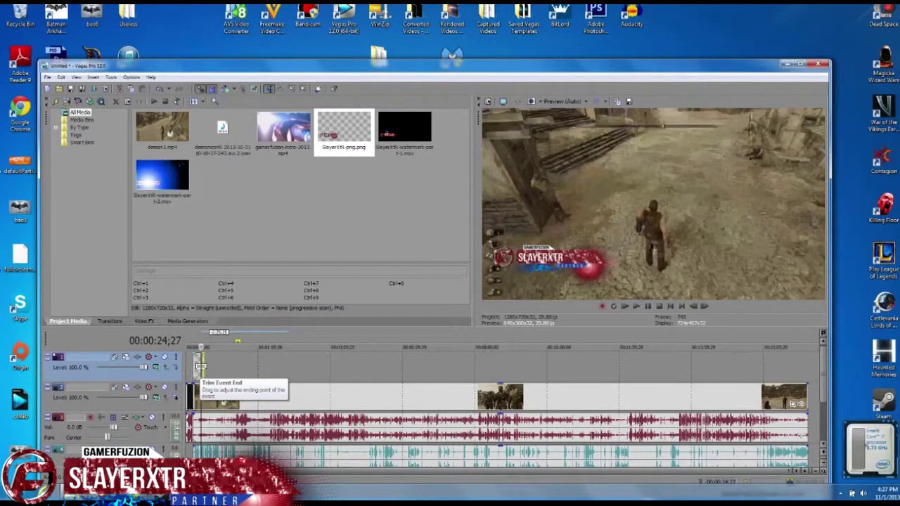
left_click(197, 366)
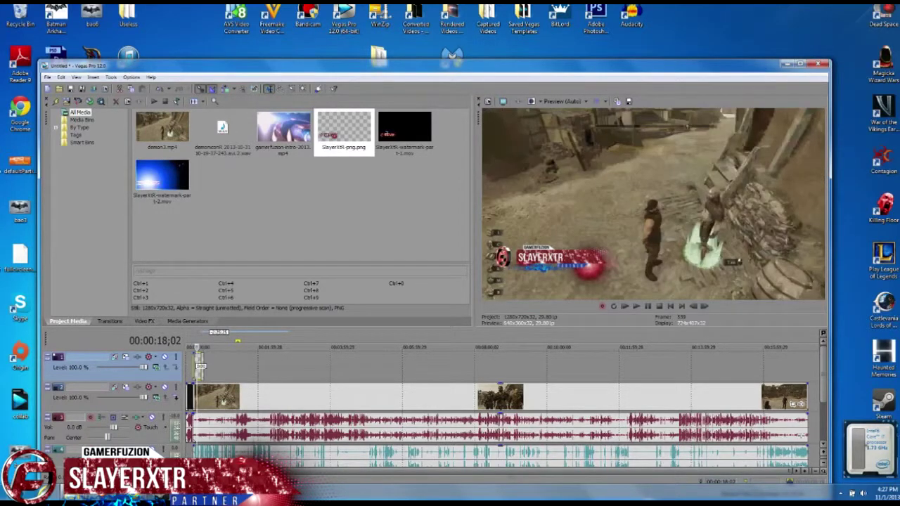
left_click_drag(199, 367, 782, 373)
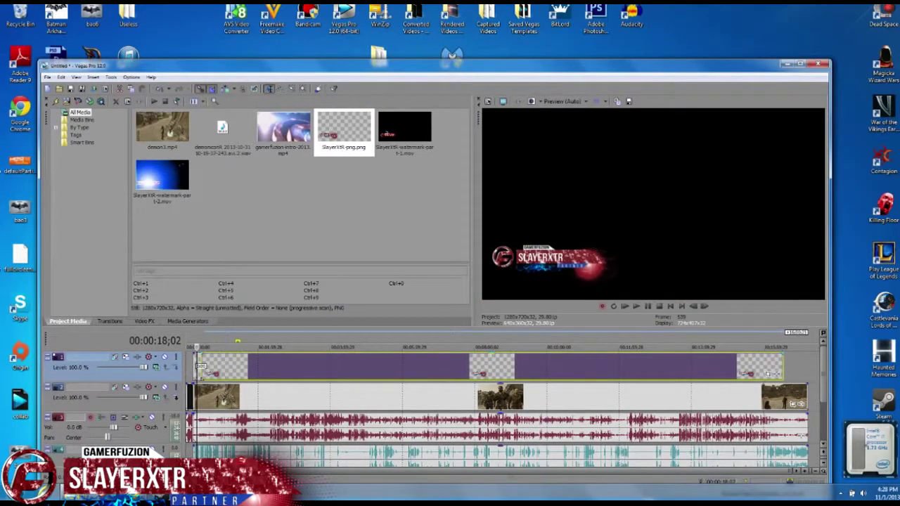
left_click(475, 369)
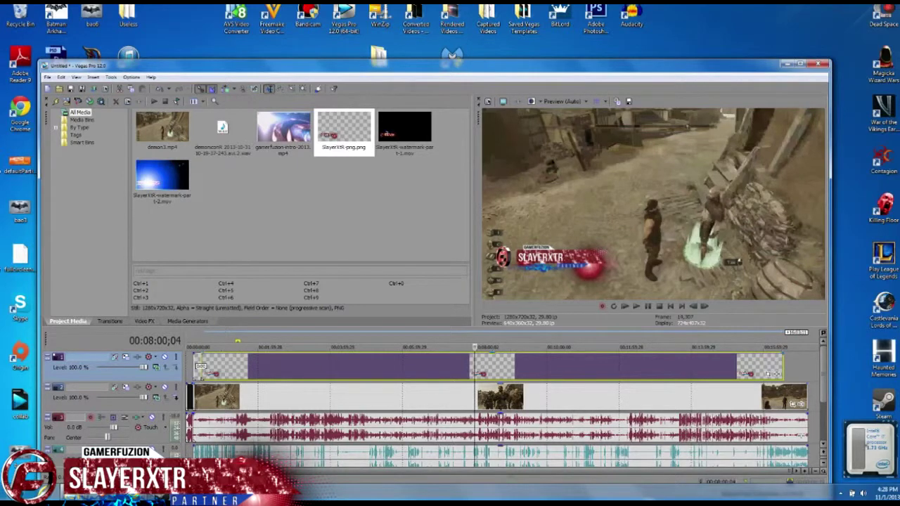
- Place SlayerXtR-watermark-part-2.mov on the watermark track at the gameplay's end and extend the still watermark image to meet it
left_click(162, 176)
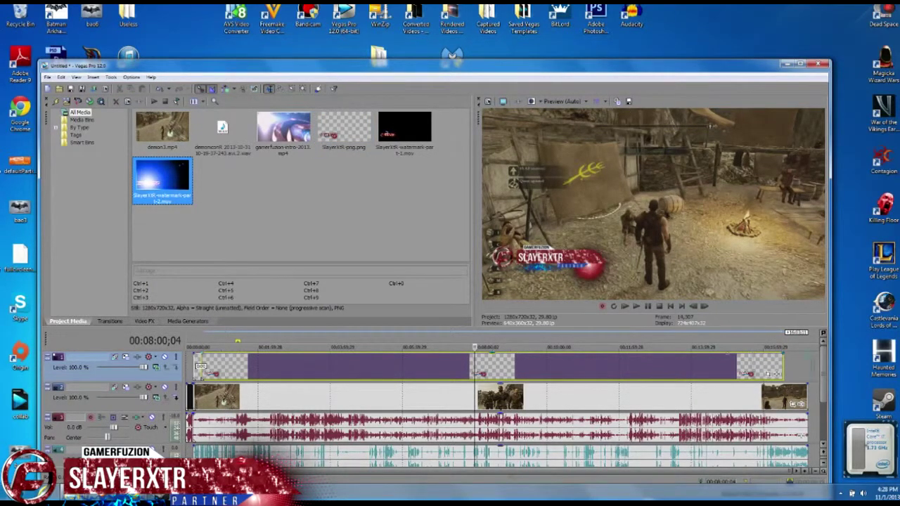
left_click_drag(161, 175, 805, 367)
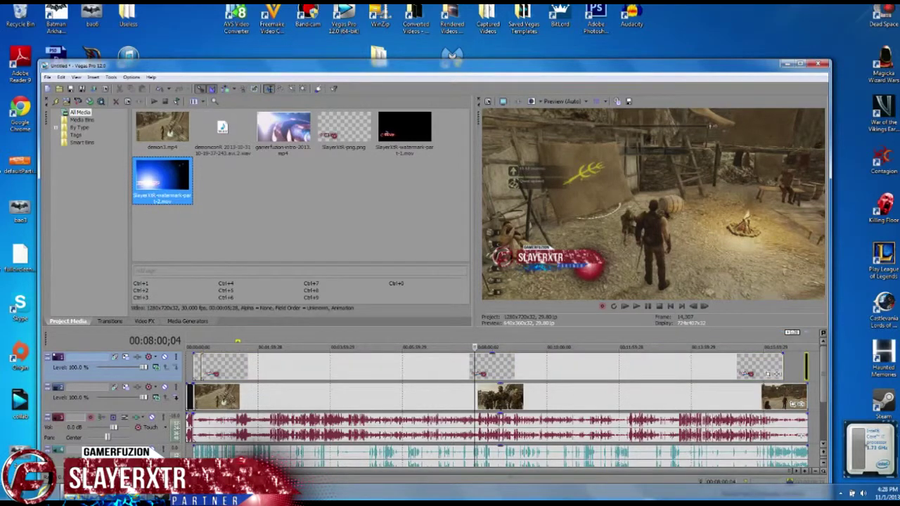
left_click(782, 367)
left_click(789, 367)
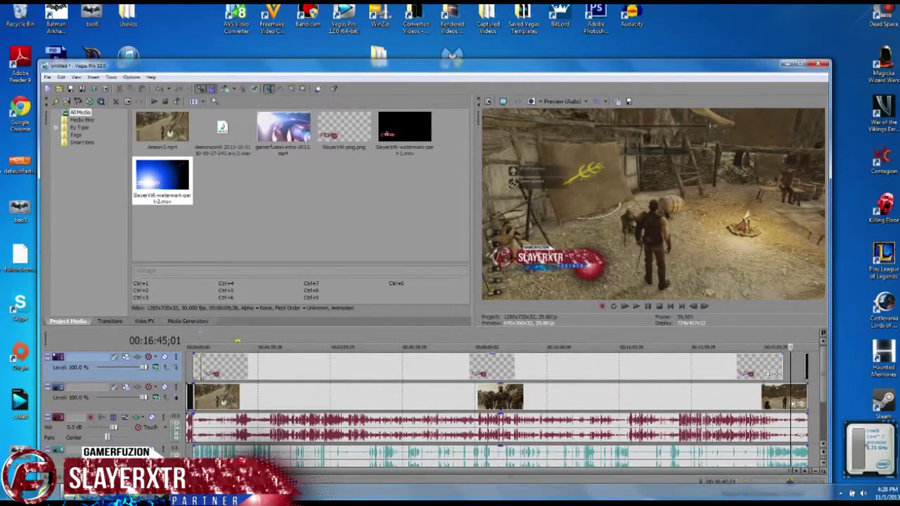
left_click_drag(782, 367, 806, 367)
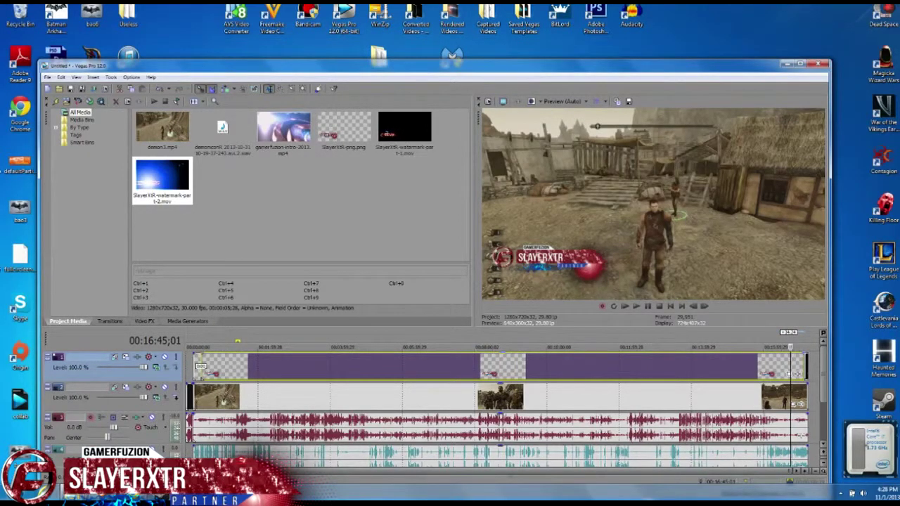
- Disable resampling for the SlayerXtR-watermark-part-2 clip and set its alpha channel to Premultiplied
left_click(804, 367)
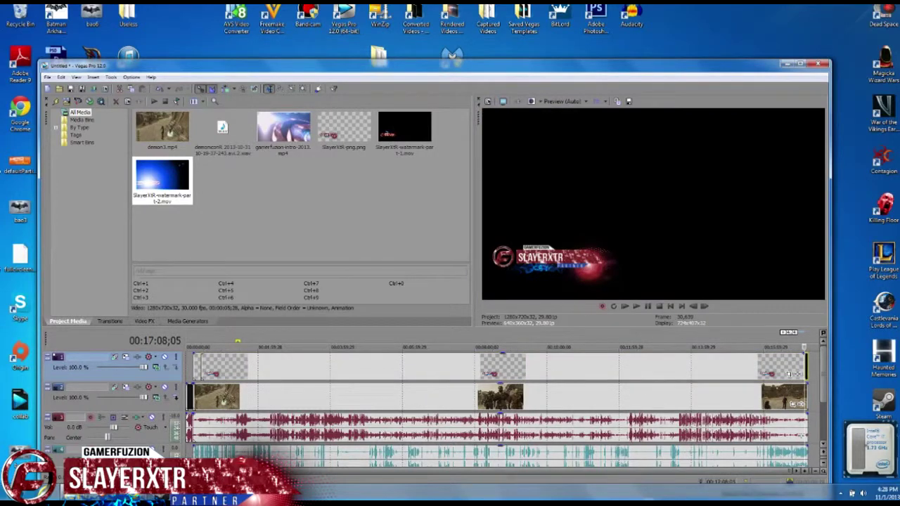
right_click(801, 365)
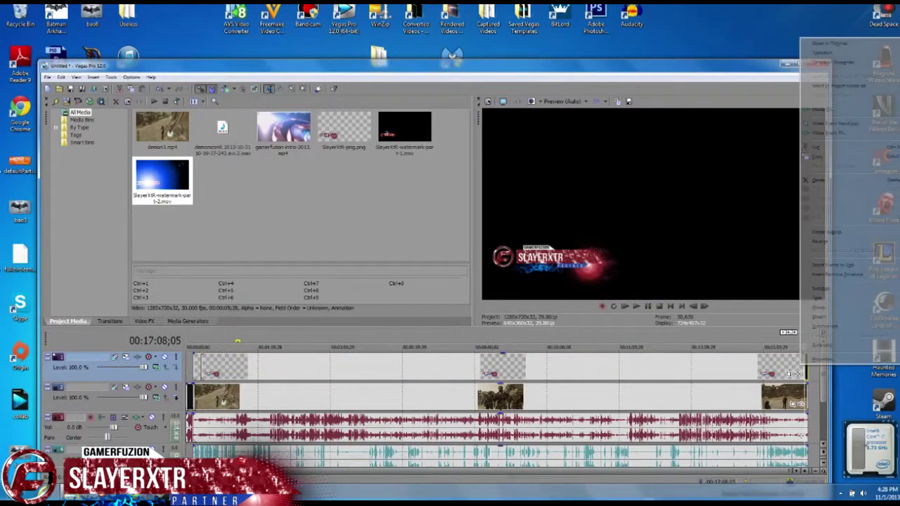
left_click(822, 359)
left_click(363, 239)
left_click(389, 134)
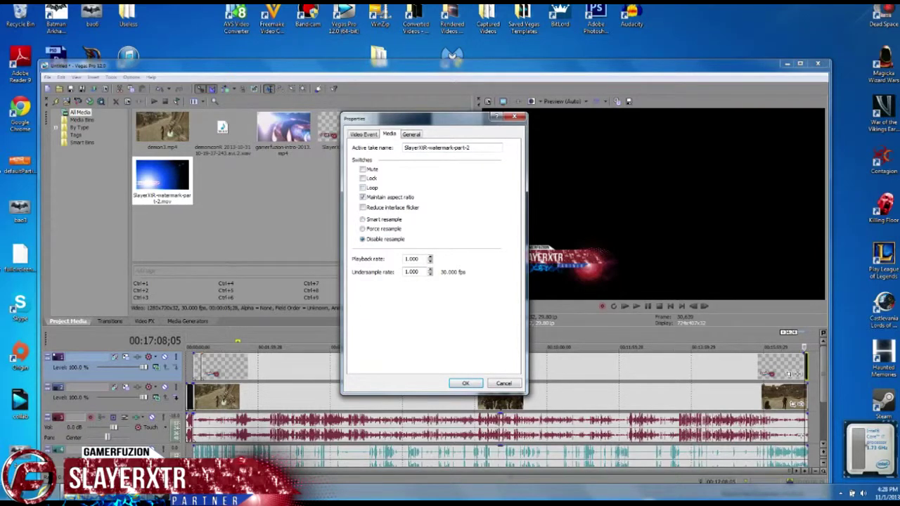
left_click(463, 301)
left_click(464, 317)
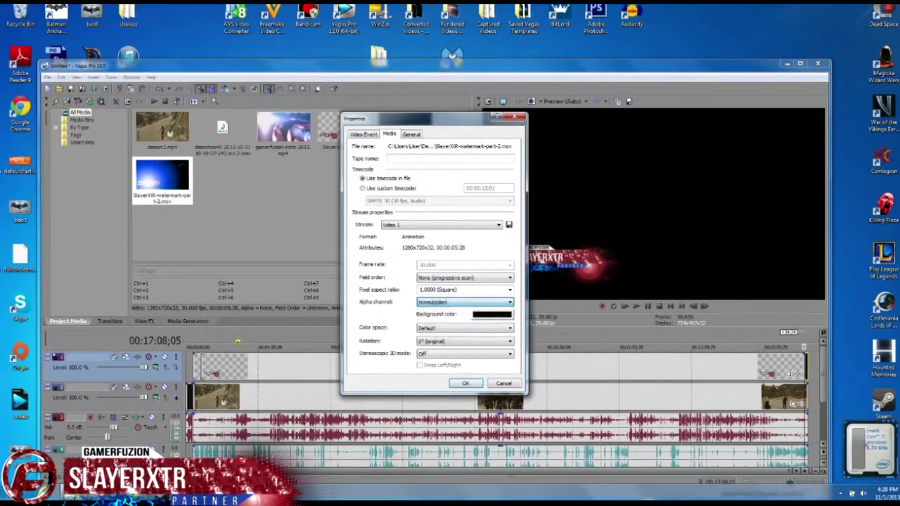
left_click(465, 383)
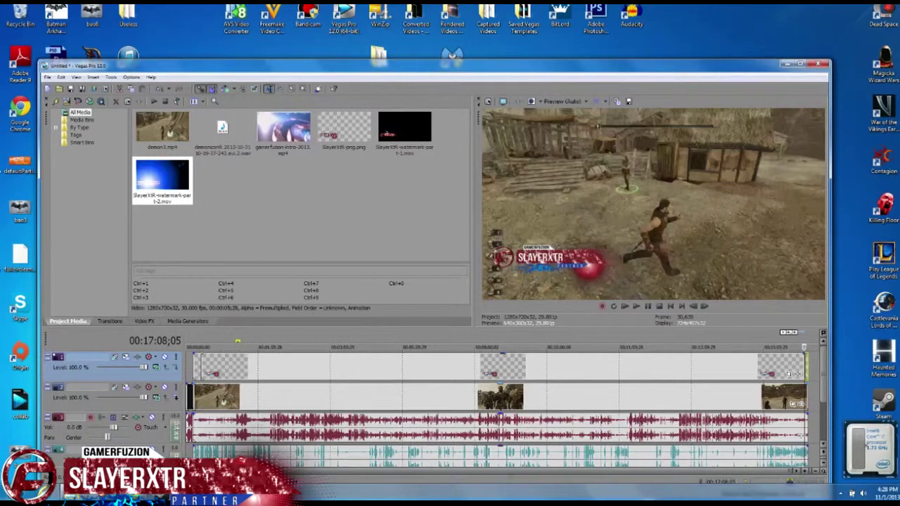
- Check frames around the join between the SlayerXtR-watermark-part-1 clip and the still watermark image
left_click(197, 455)
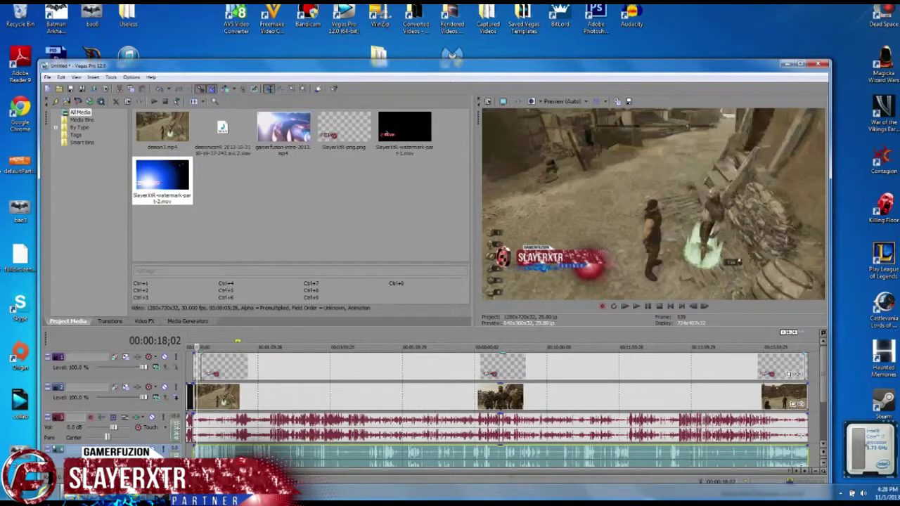
left_click(201, 366)
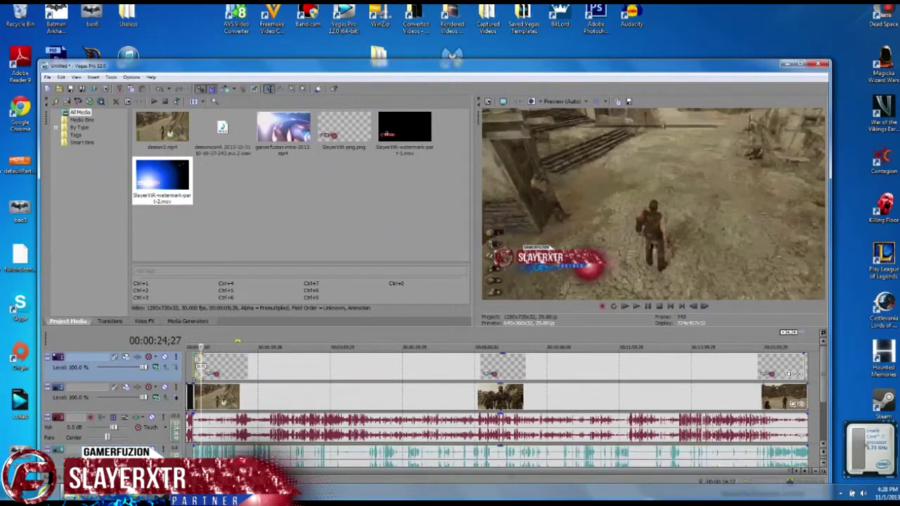
left_click(197, 367)
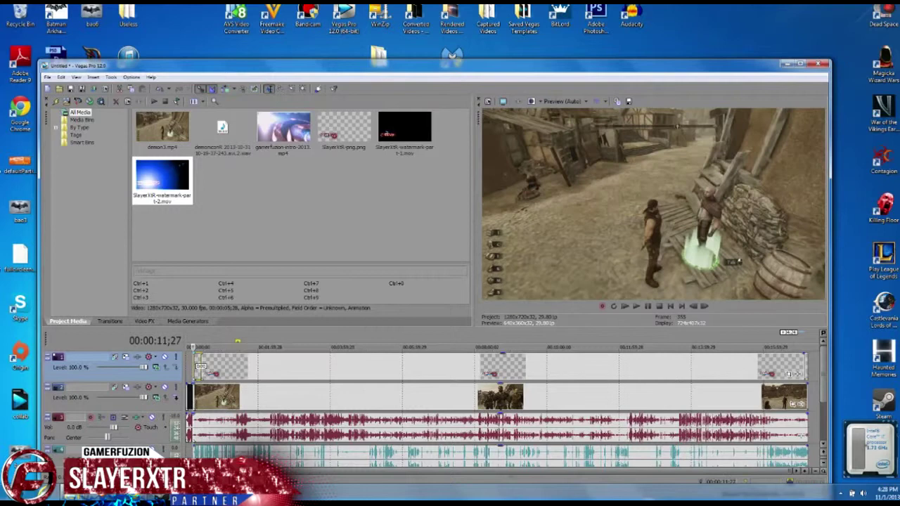
left_click(201, 366)
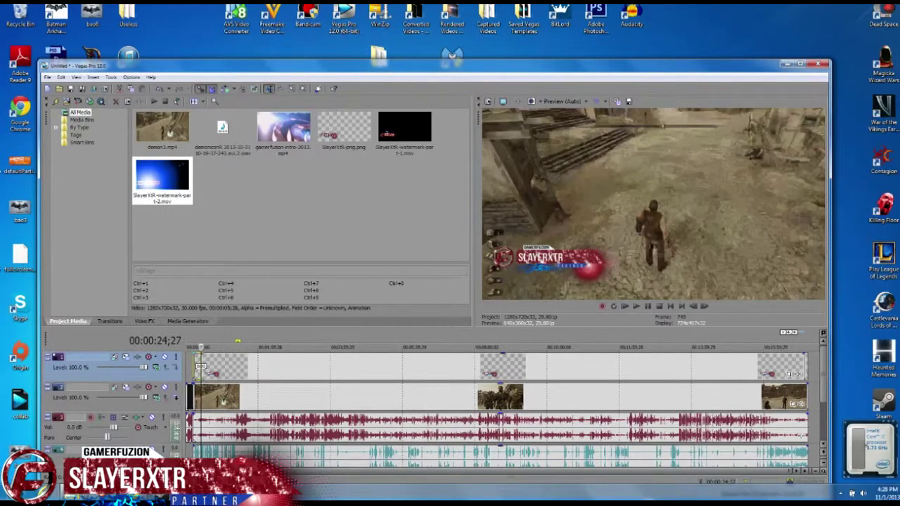
right_click(201, 366)
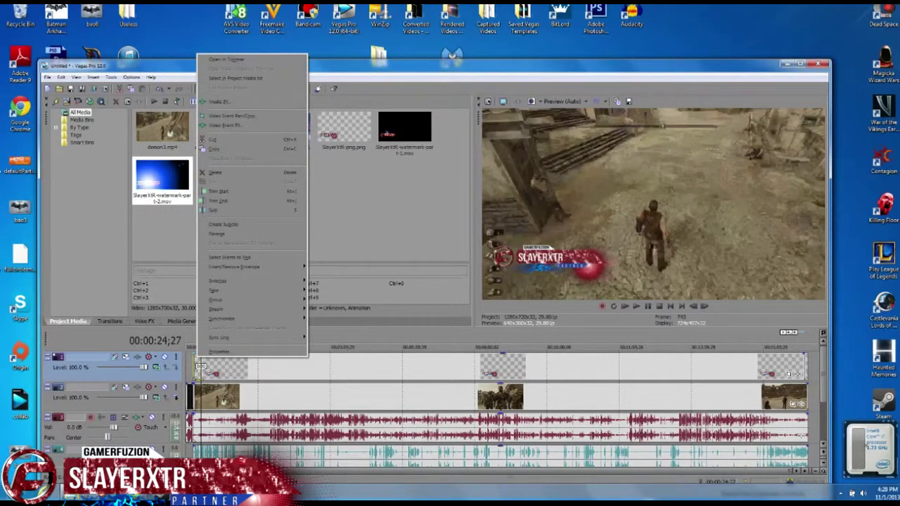
left_click(226, 369)
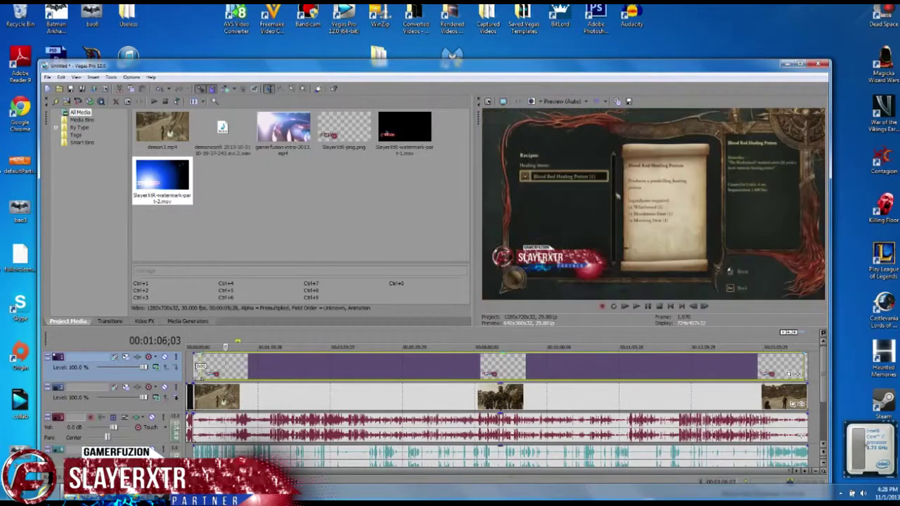
- Use Event Pan/Crop on the SlayerXtR-watermark-part-1 clip to shift its frame to about X center 674.8, Y center 244.9
left_click(201, 366)
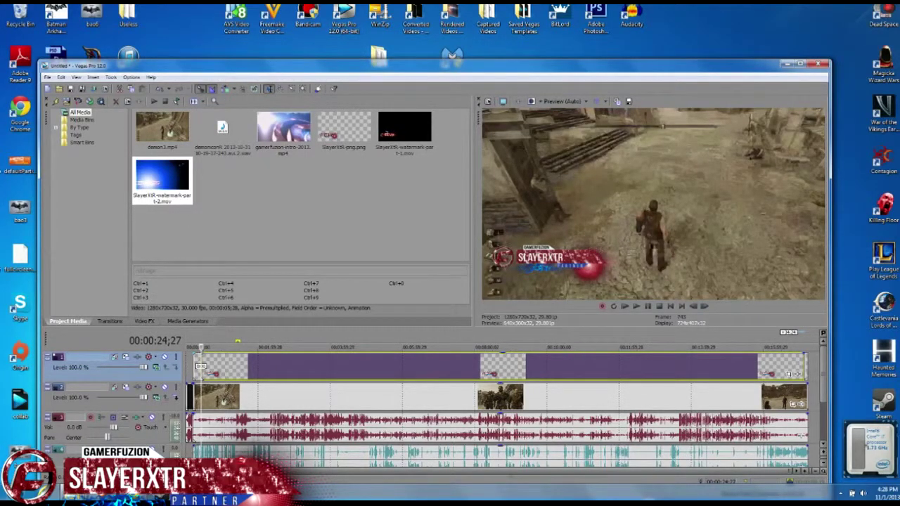
right_click(201, 367)
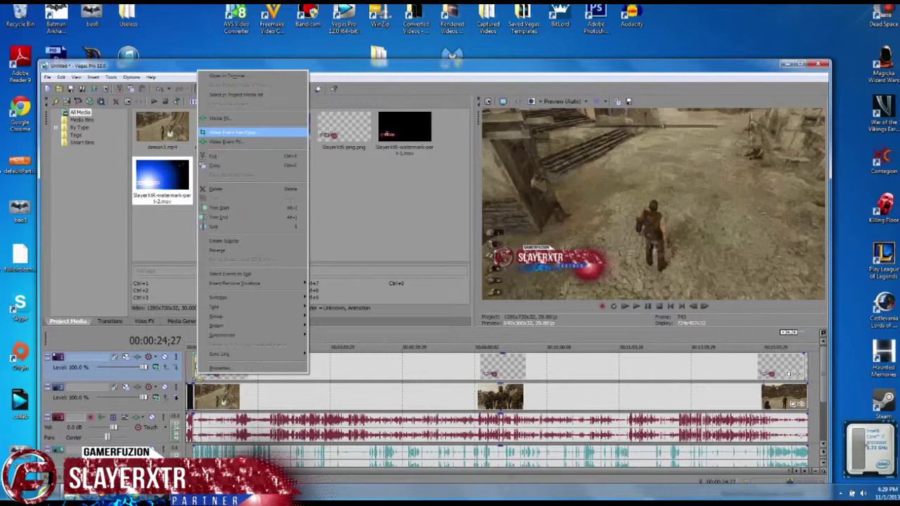
left_click(232, 132)
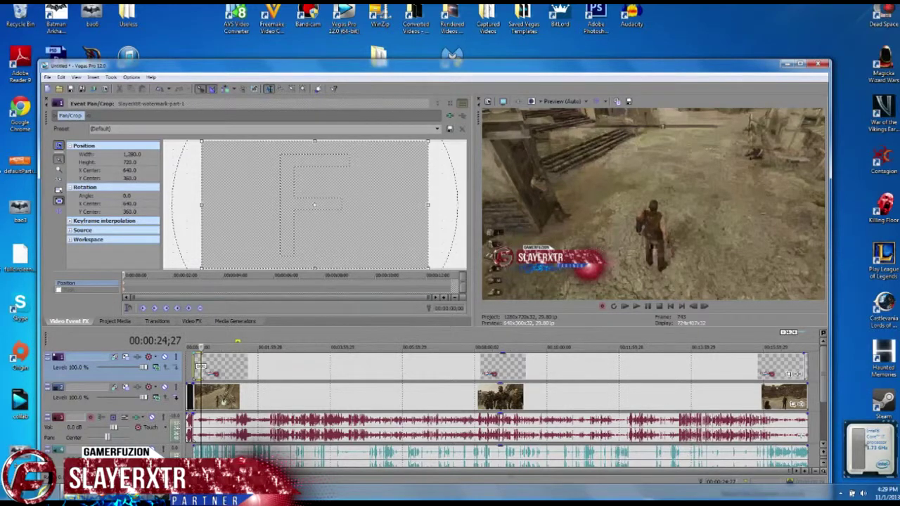
left_click_drag(314, 205, 319, 184)
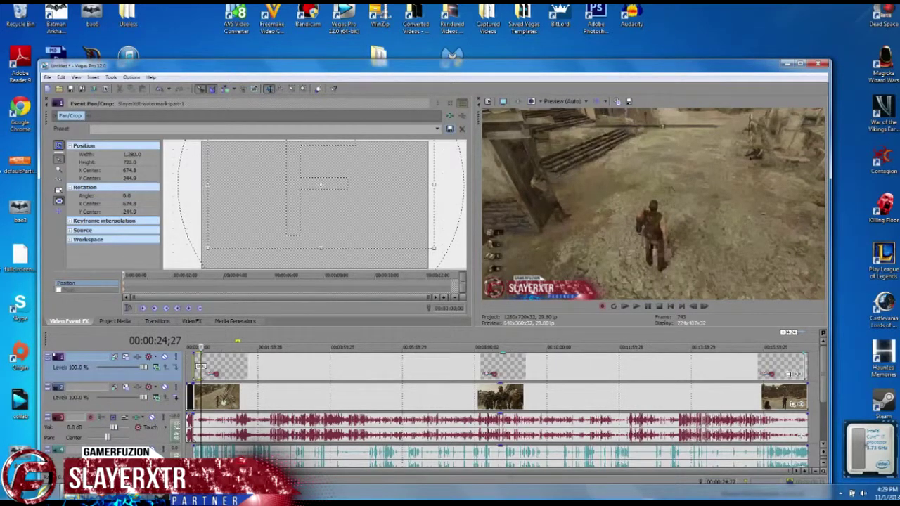
left_click(47, 99)
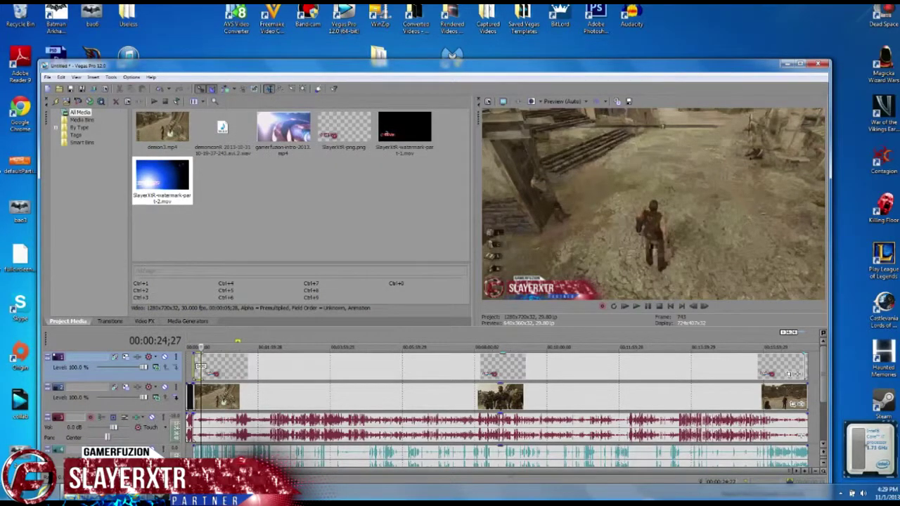
- Shift the still watermark image's Event Pan/Crop frame to X center 674.8, Y center 244.9 to match the part-1 clip
left_click(207, 366)
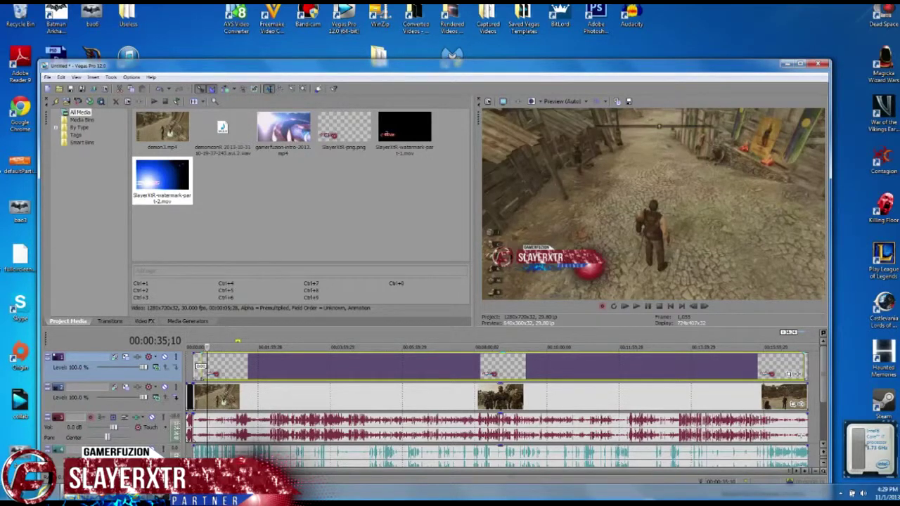
right_click(222, 364)
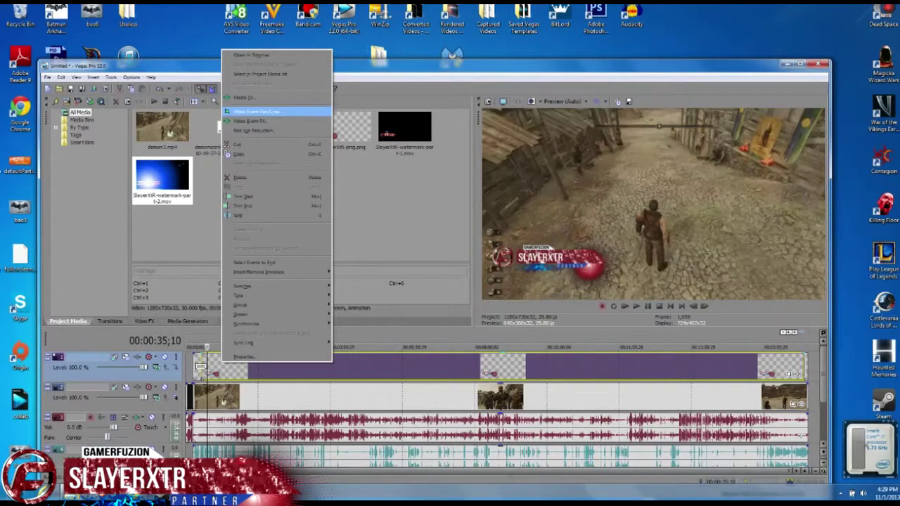
key("Return")
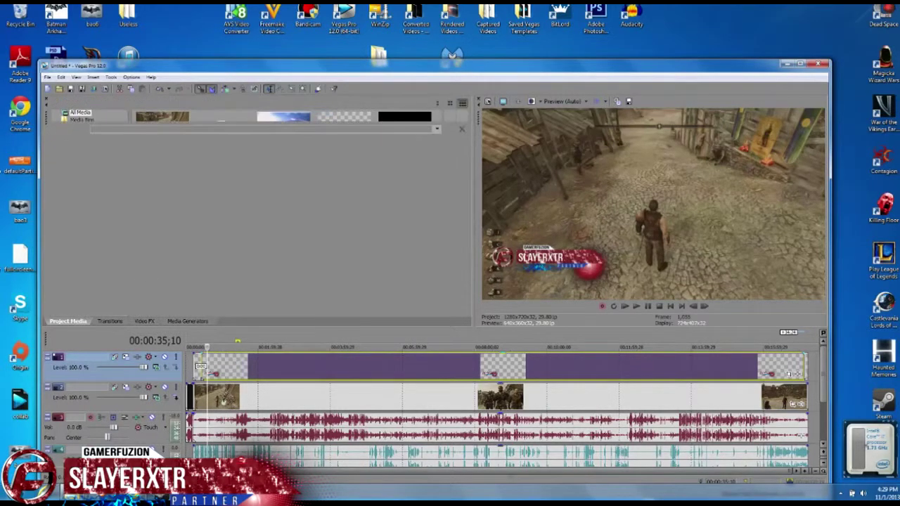
left_click_drag(314, 204, 321, 185)
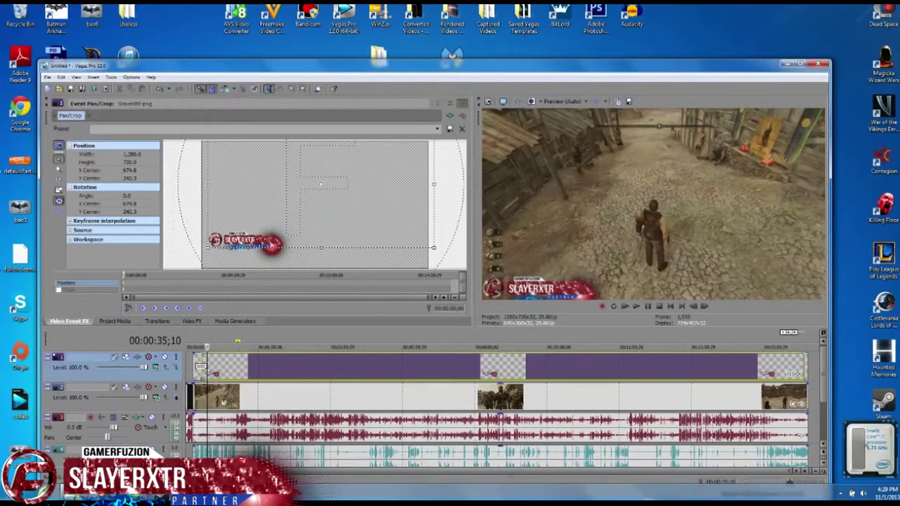
left_click_drag(321, 185, 324, 184)
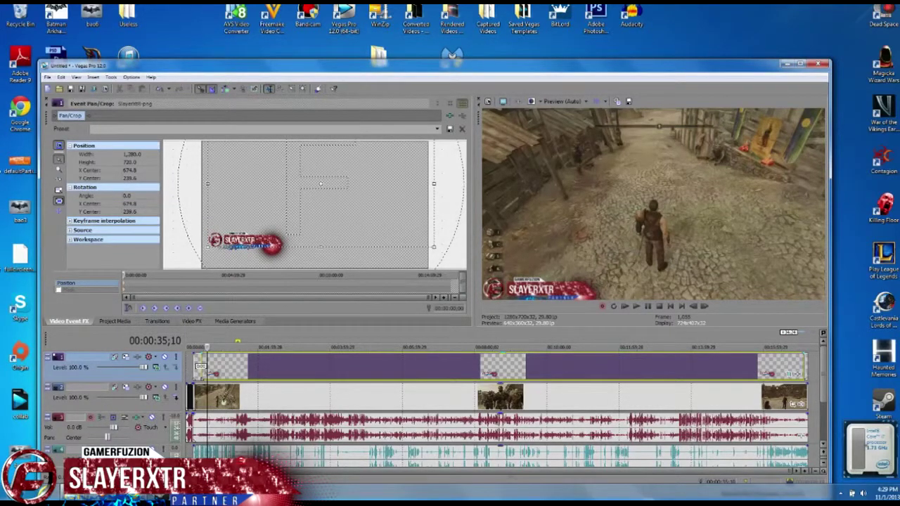
left_click_drag(321, 184, 320, 184)
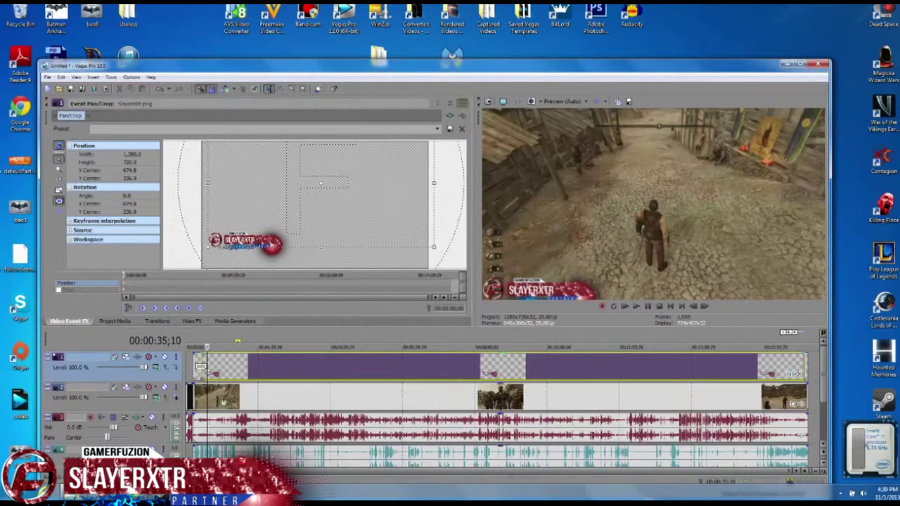
left_click_drag(320, 183, 320, 185)
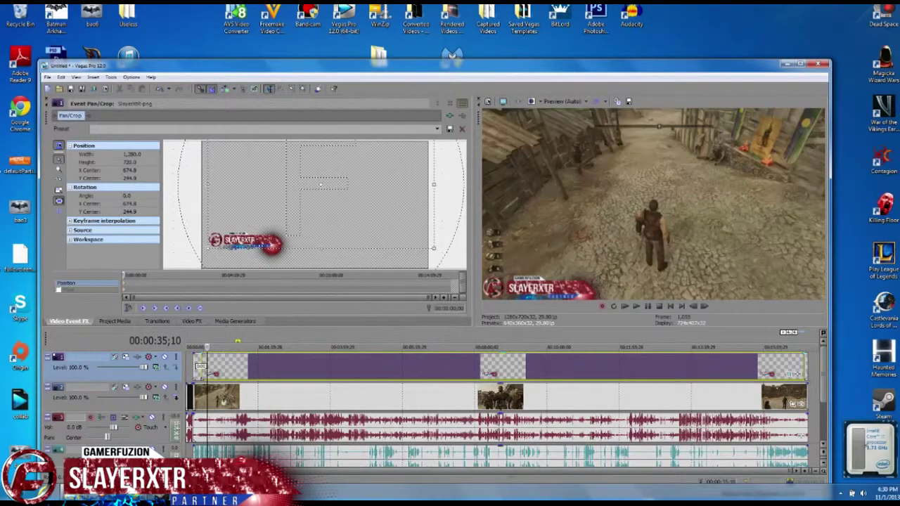
left_click(46, 99)
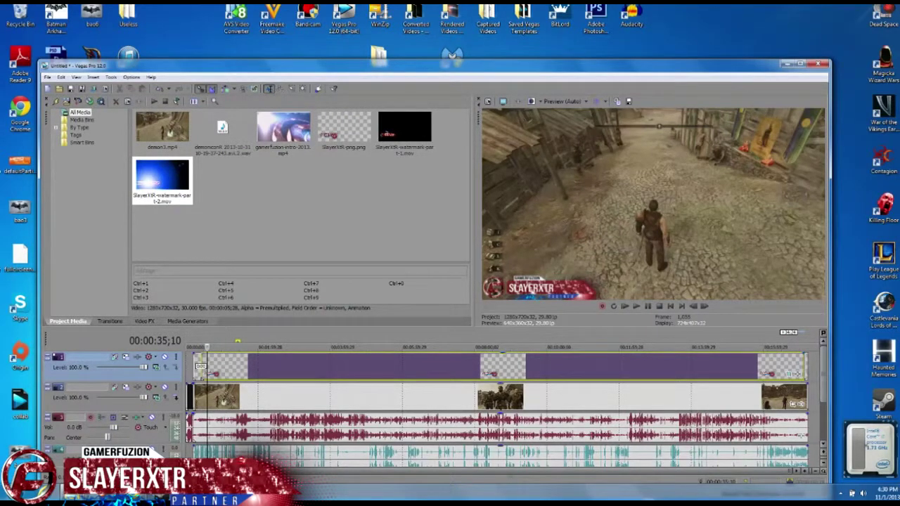
- Check the video event properties of the SlayerXtR-watermark-part-2 clip at the end of the watermark track
key("End")
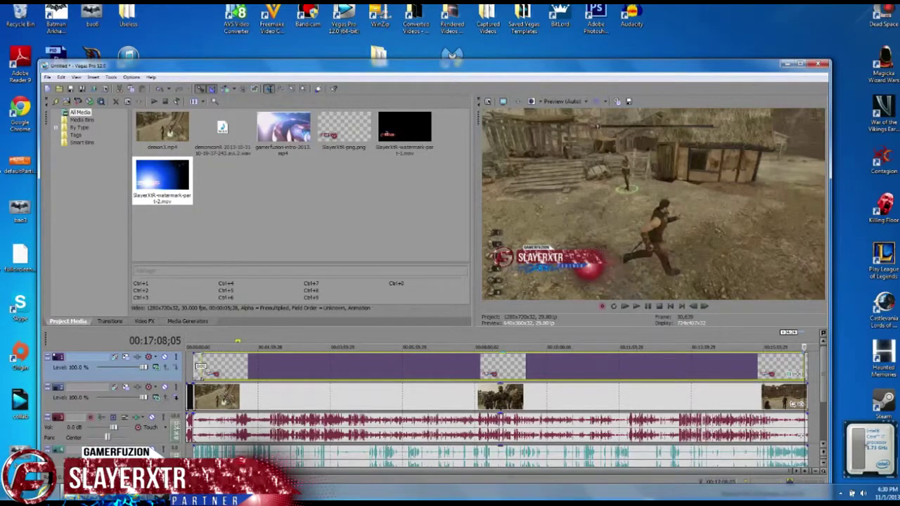
right_click(801, 364)
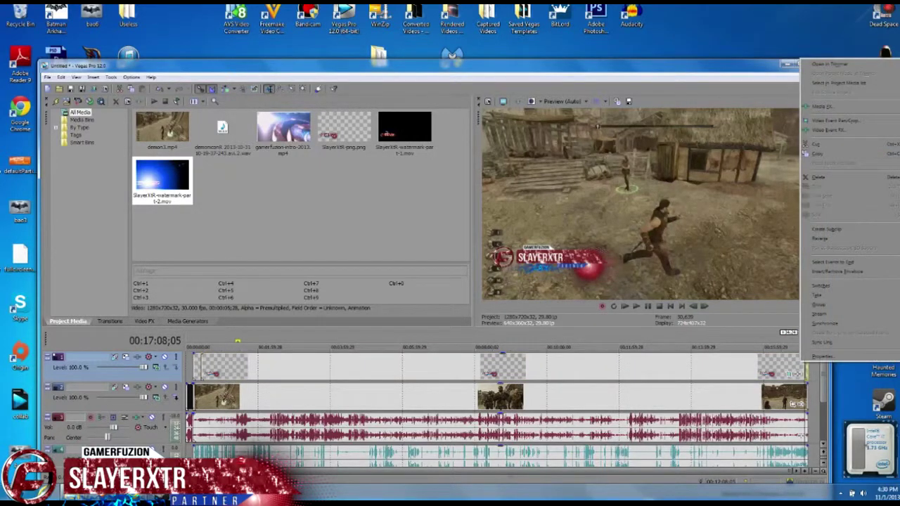
left_click(821, 356)
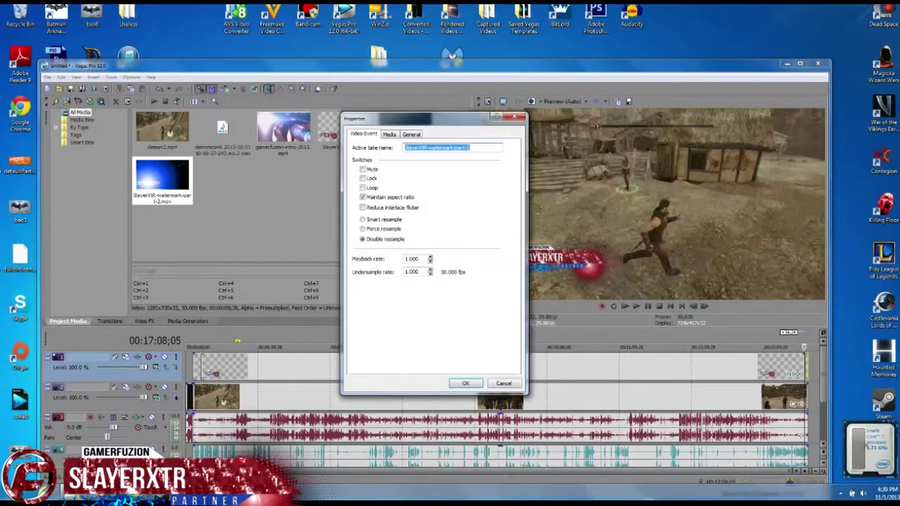
left_click(465, 383)
- Use Event Pan/Crop on the SlayerXtR-watermark-part-2 clip to shift its frame to X center 674.8, Y center 242.3
right_click(800, 364)
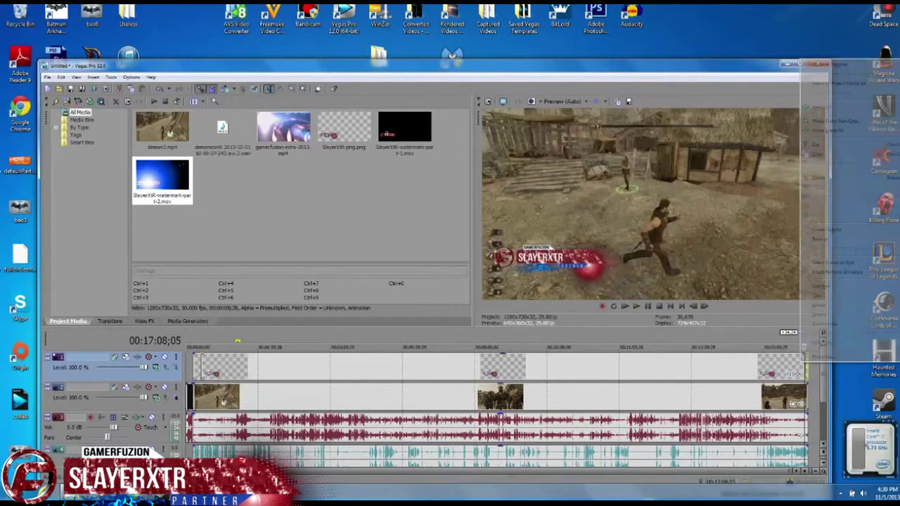
left_click(829, 121)
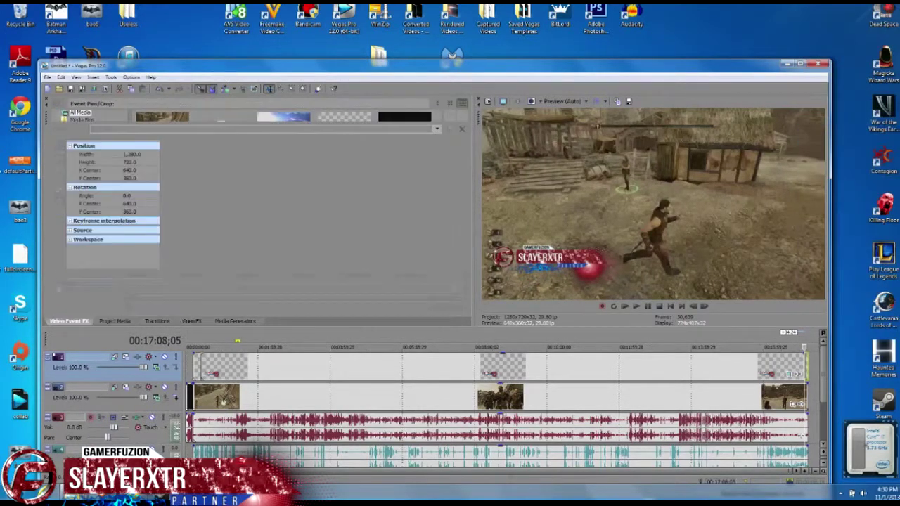
left_click_drag(314, 205, 321, 183)
left_click_drag(321, 184, 319, 184)
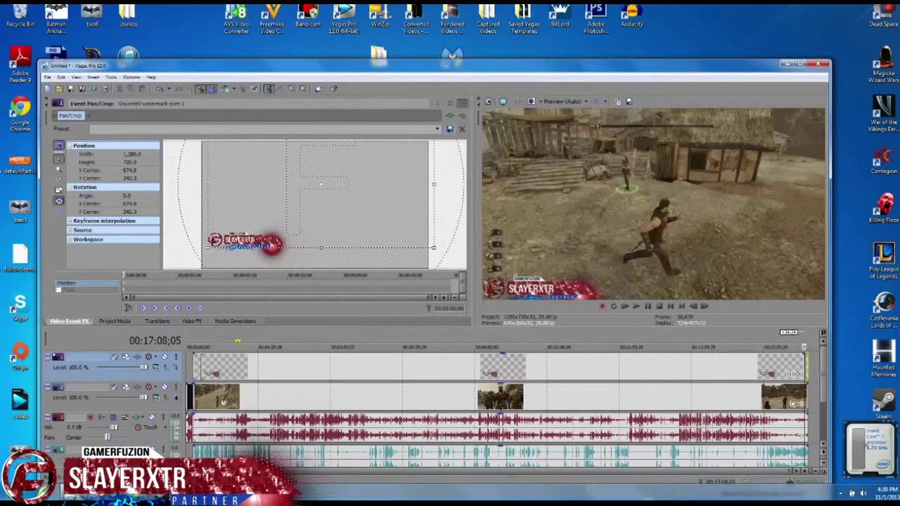
left_click(46, 99)
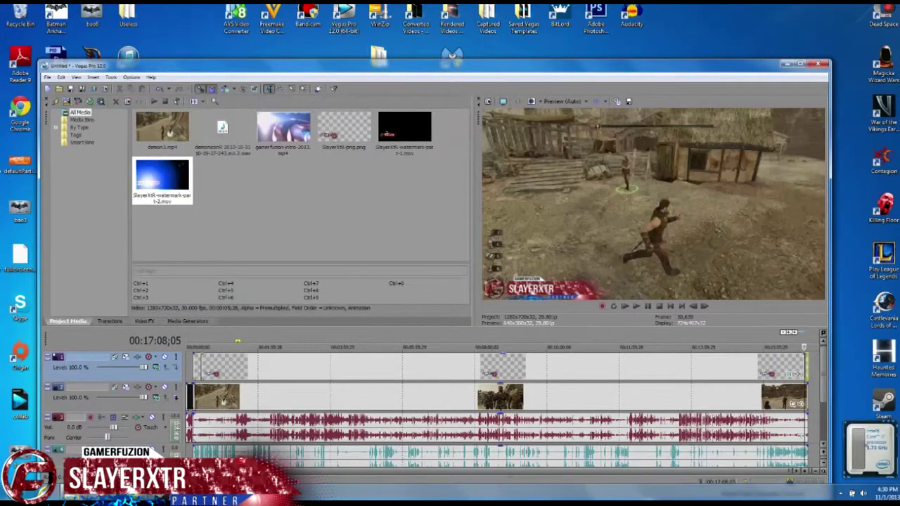
- Compare the watermark's position in the still image and the SlayerXtR-watermark-part-2 clip near the end of the timeline
left_click(786, 367)
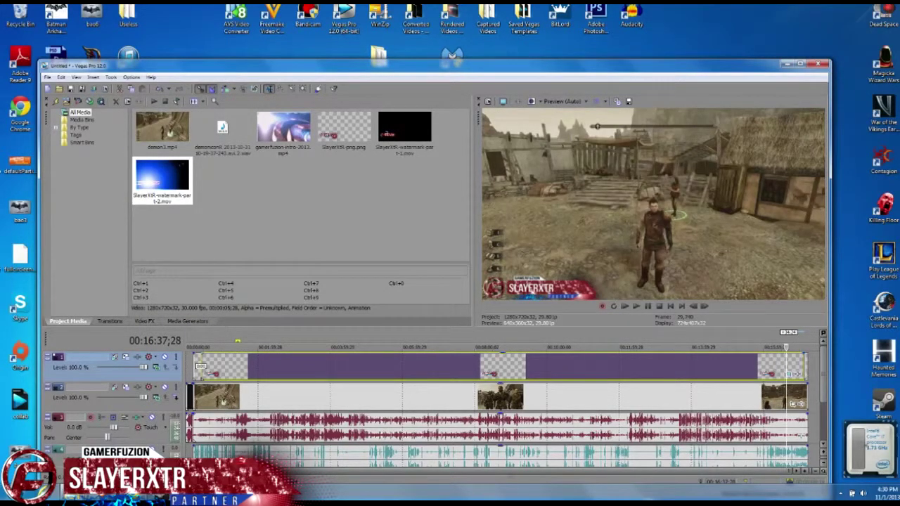
left_click(804, 367)
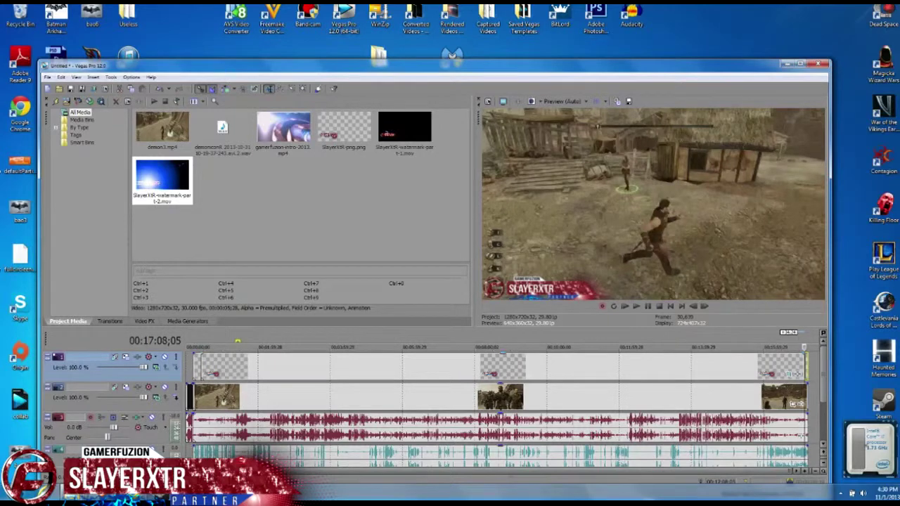
left_click(780, 366)
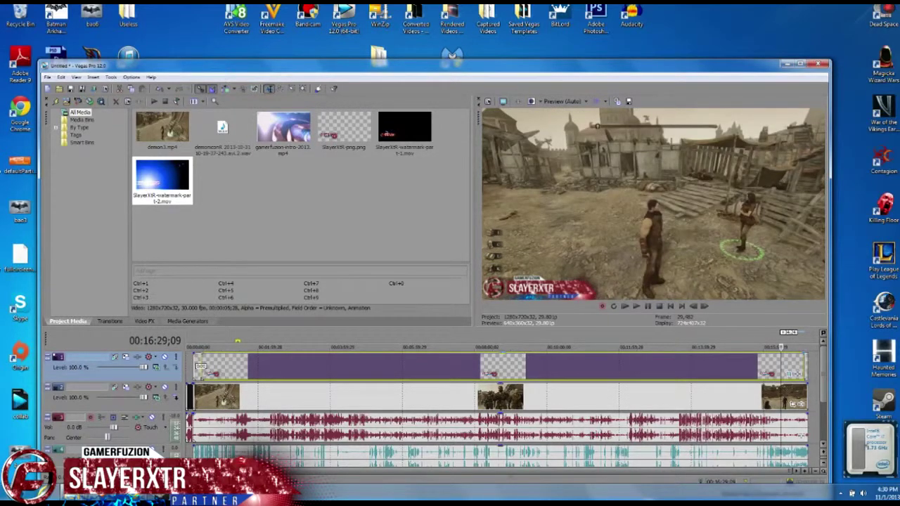
- Lower the watermark video track's level to 70.7 % to make the watermark more transparent
key("End")
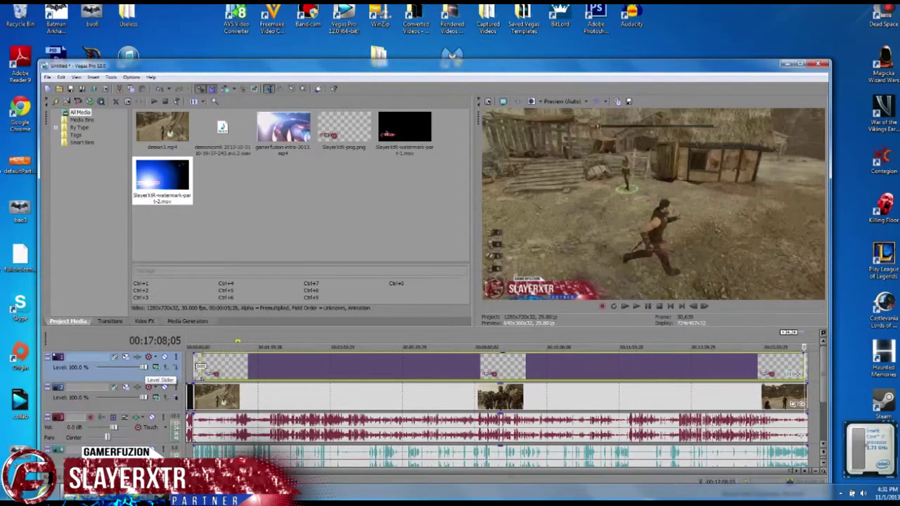
left_click_drag(143, 367, 141, 367)
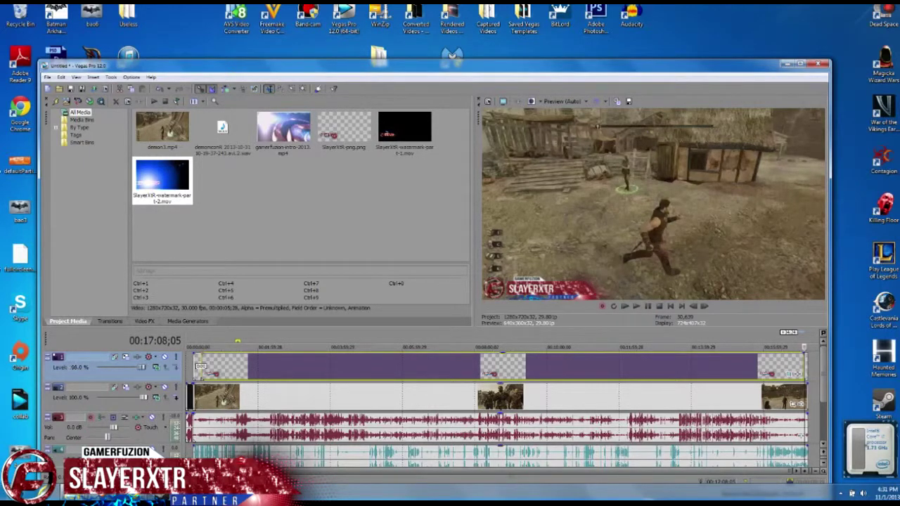
mouse_move(139, 367)
left_mouse_down()
mouse_move(102, 366)
mouse_move(125, 367)
left_mouse_up()
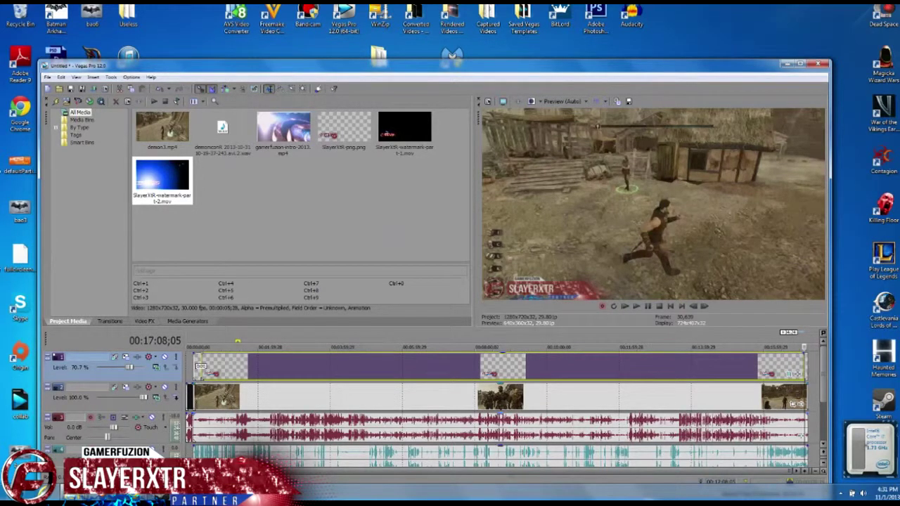
left_click(237, 398)
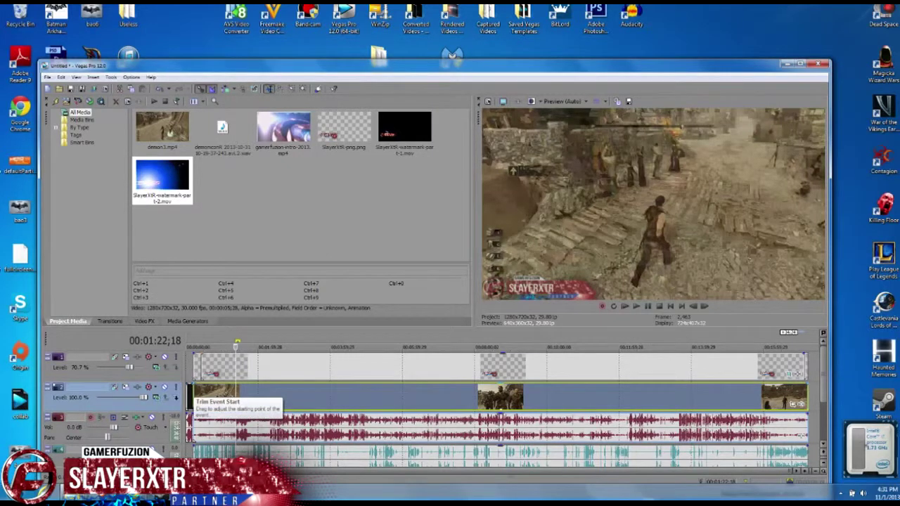
left_click(194, 392)
left_click(190, 397)
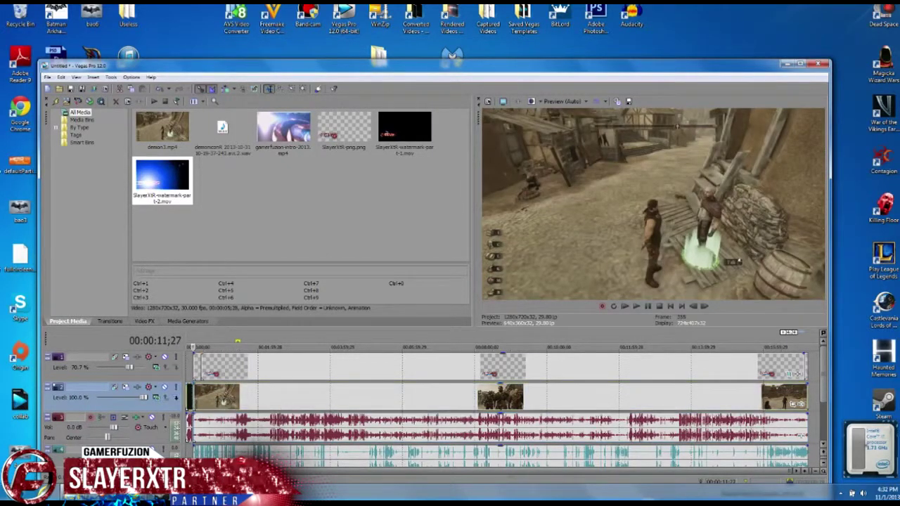
right_click(195, 395)
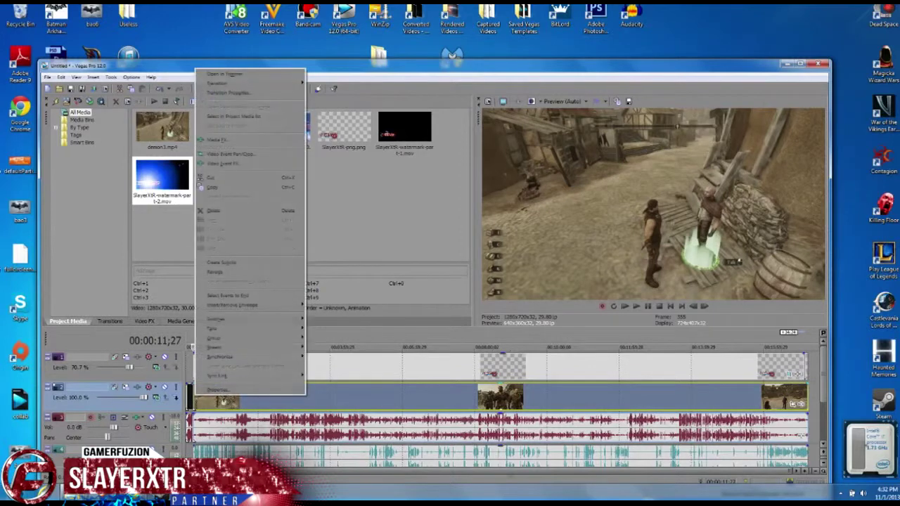
mouse_move(267, 375)
left_click(327, 377)
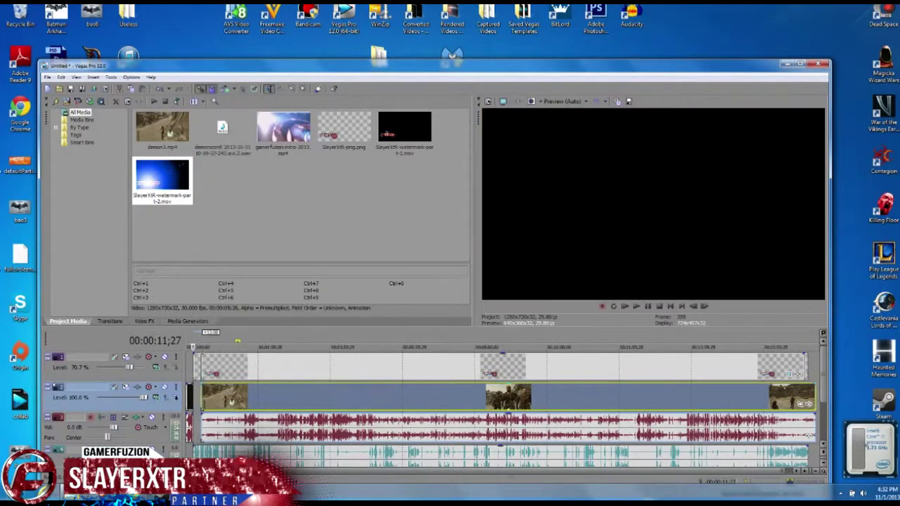
left_click(191, 397)
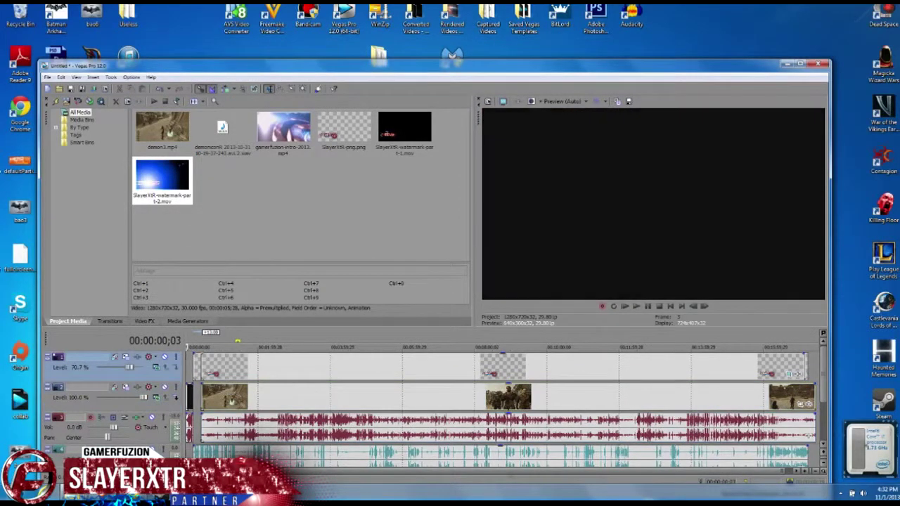
left_click(61, 77)
left_click(61, 77)
left_click(61, 77)
left_click(87, 88)
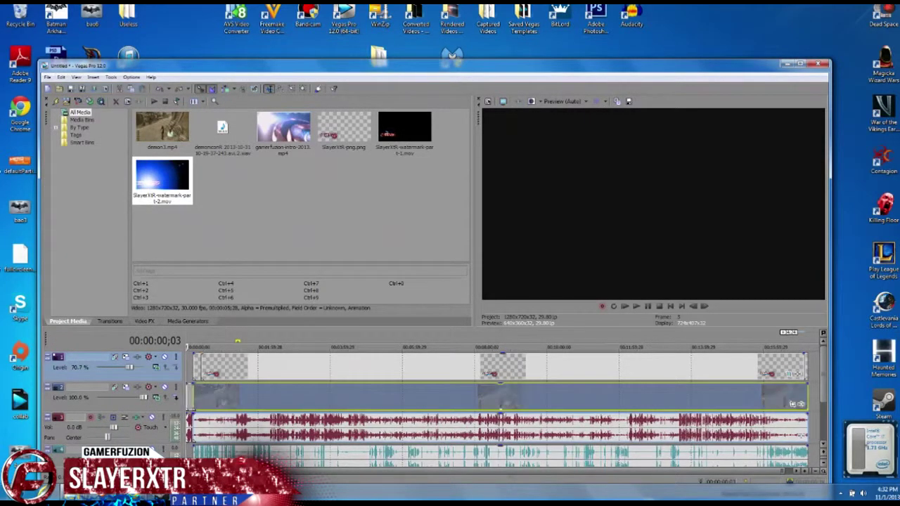
- Insert a Sony Flash transition with default settings where the intro meets the gameplay clip
key("space")
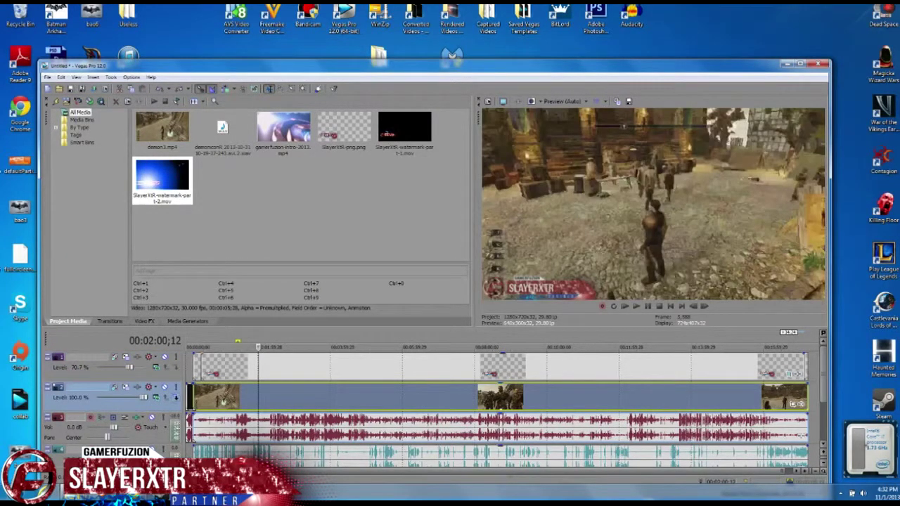
right_click(197, 397)
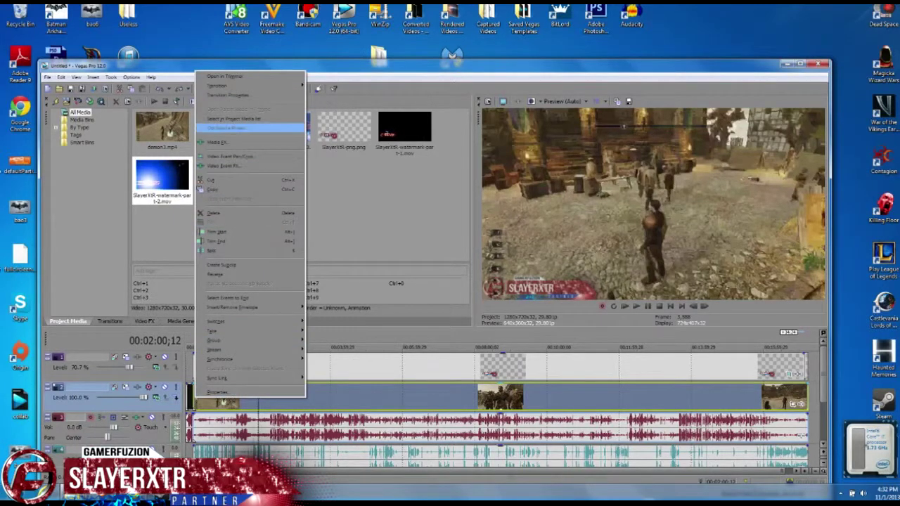
mouse_move(225, 85)
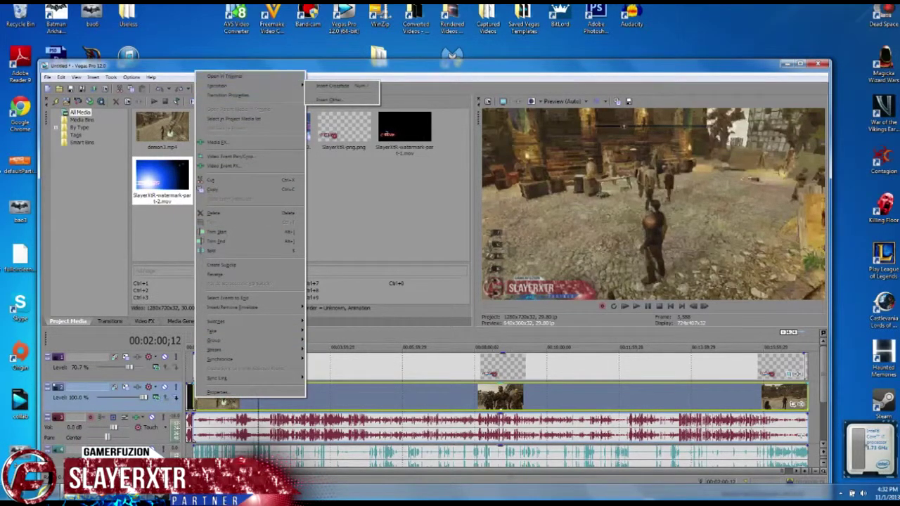
left_click(330, 99)
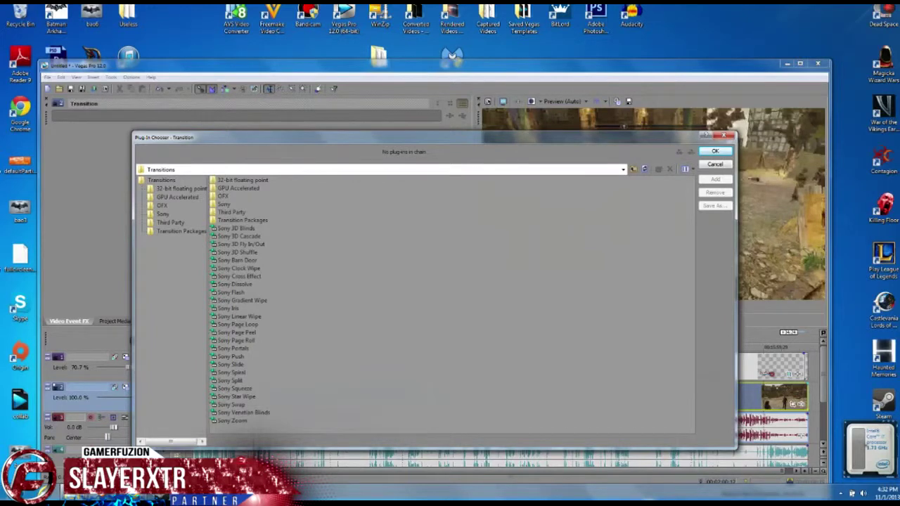
left_click(230, 292)
left_click(714, 179)
left_click(715, 151)
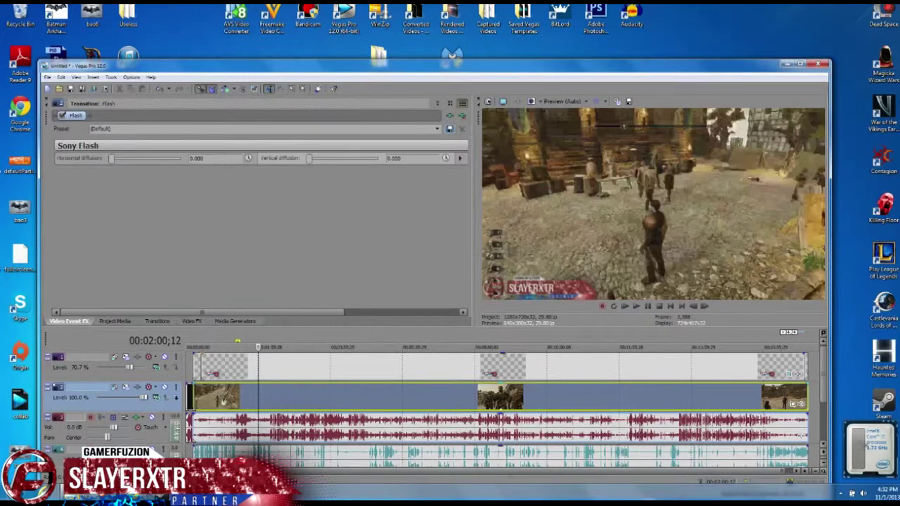
left_click(46, 99)
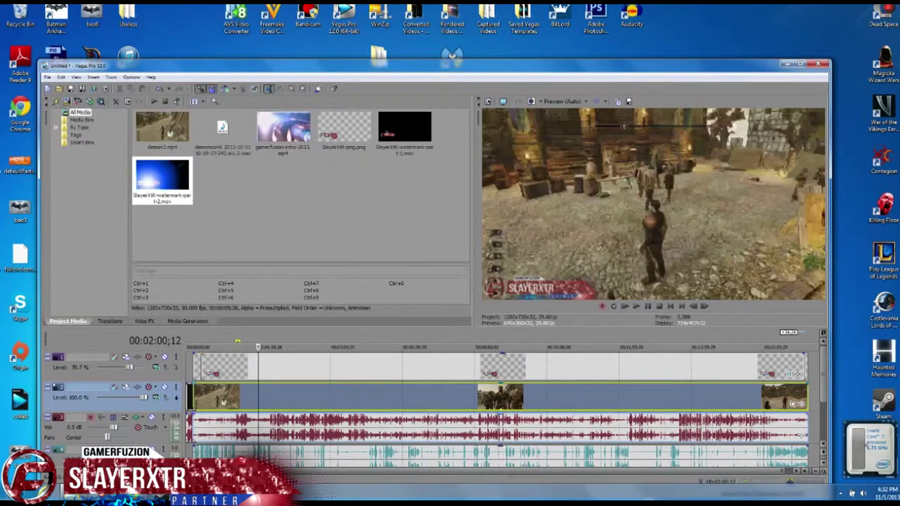
- Play the project from the beginning through the intro into the gameplay, and pause at about 31 seconds
key("ctrl+Home")
key("space")
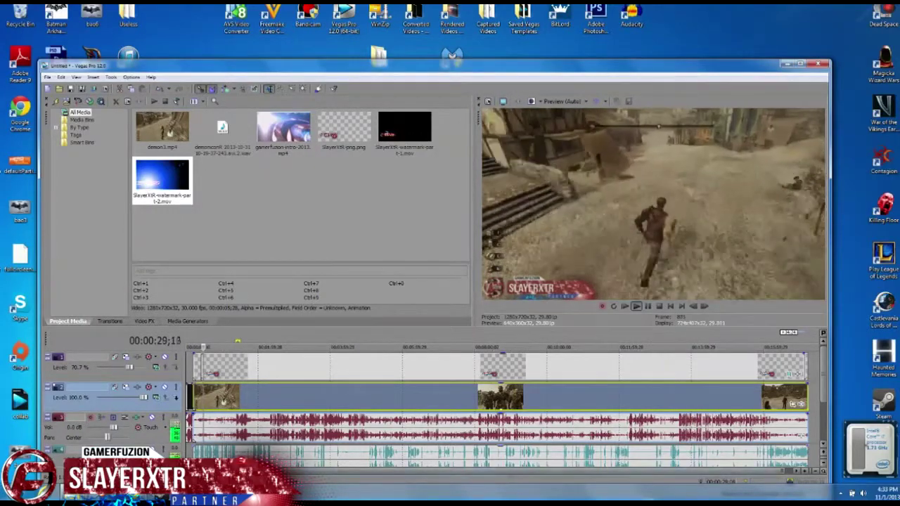
left_click(246, 457)
left_click(647, 307)
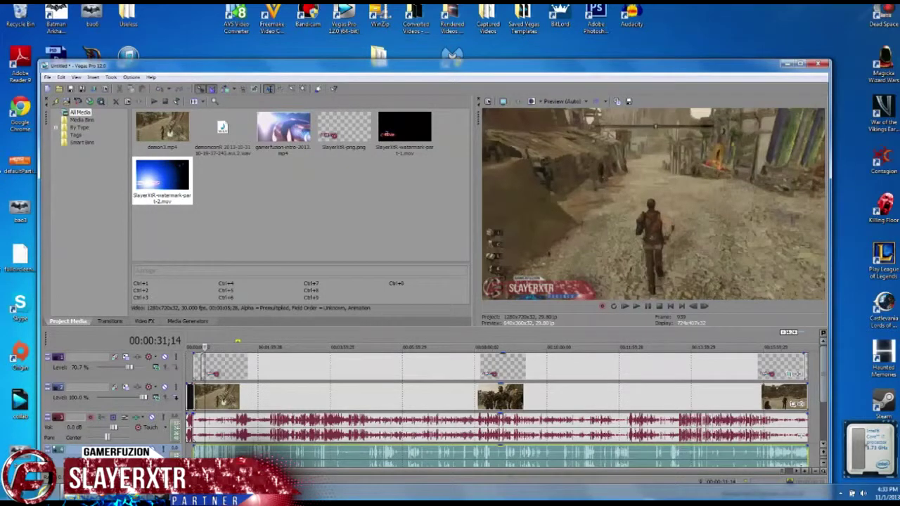
- Lower the separate audio track's volume to -8.3 dB, playing back the mix to judge the balance
scroll(801, 436, "down", 1)
left_click_drag(100, 430, 98, 429)
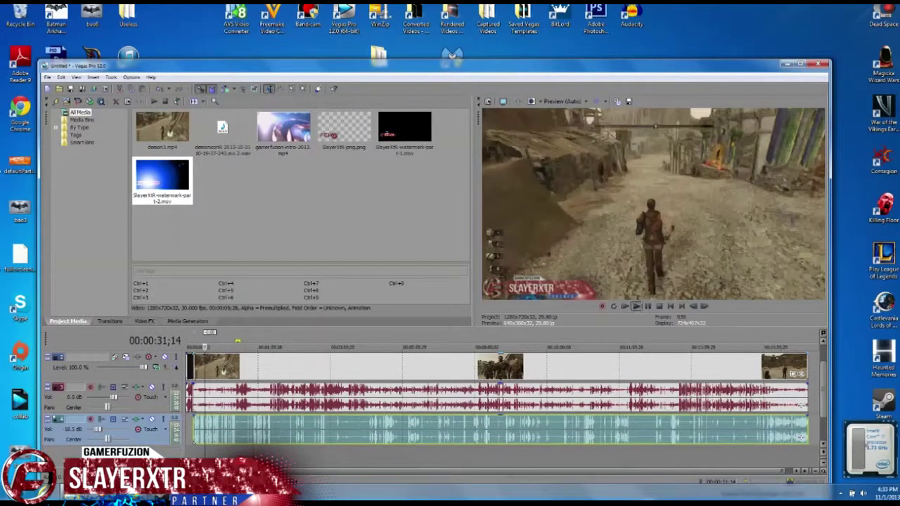
left_click(635, 306)
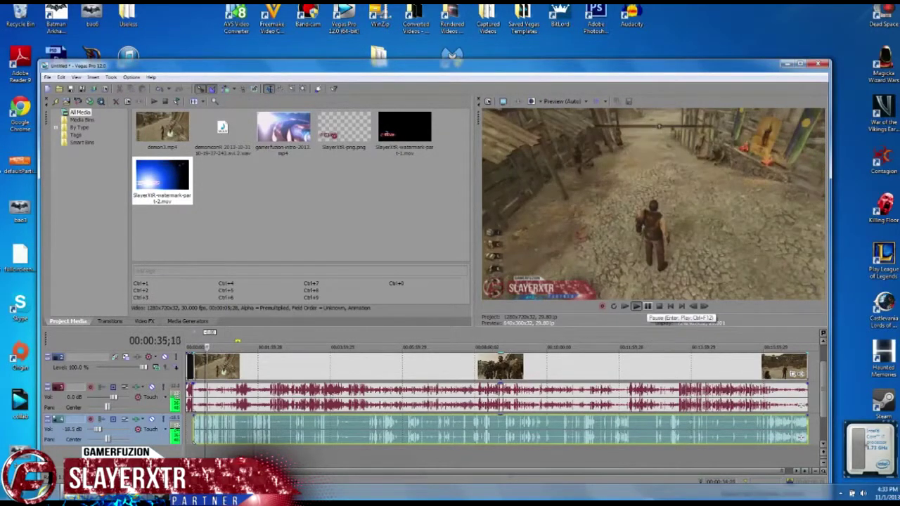
left_click(647, 307)
left_click_drag(97, 429, 100, 428)
left_click(635, 306)
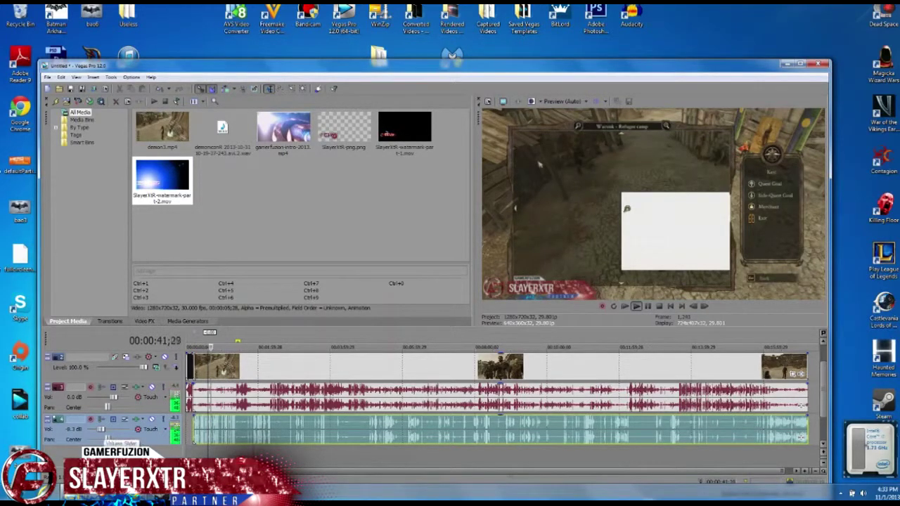
key("Return")
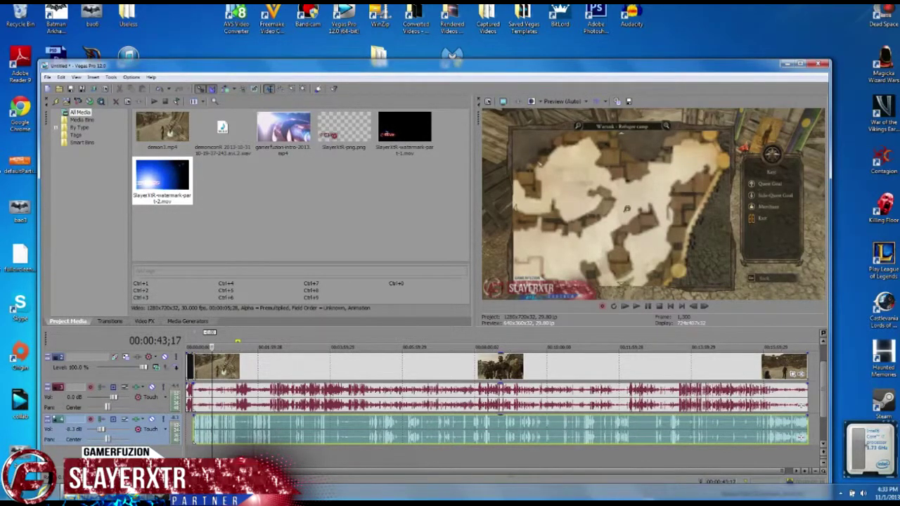
left_click(326, 427)
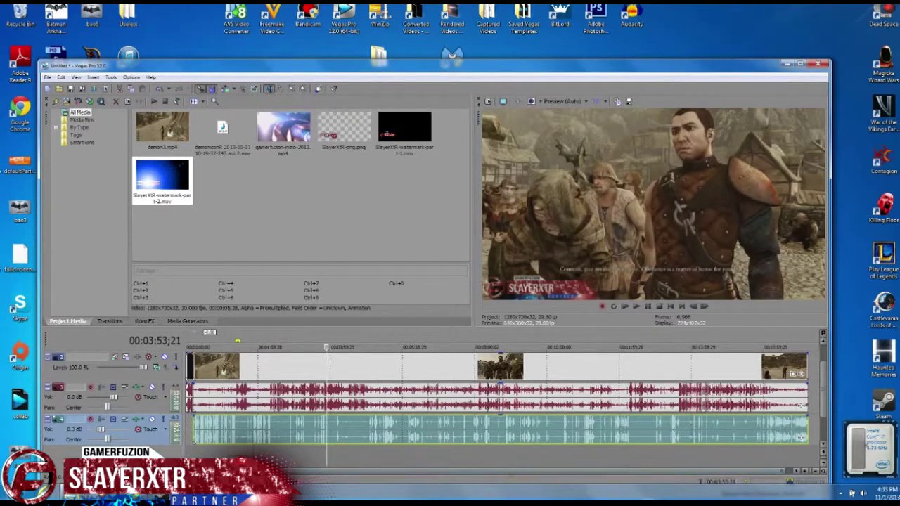
left_click(620, 453)
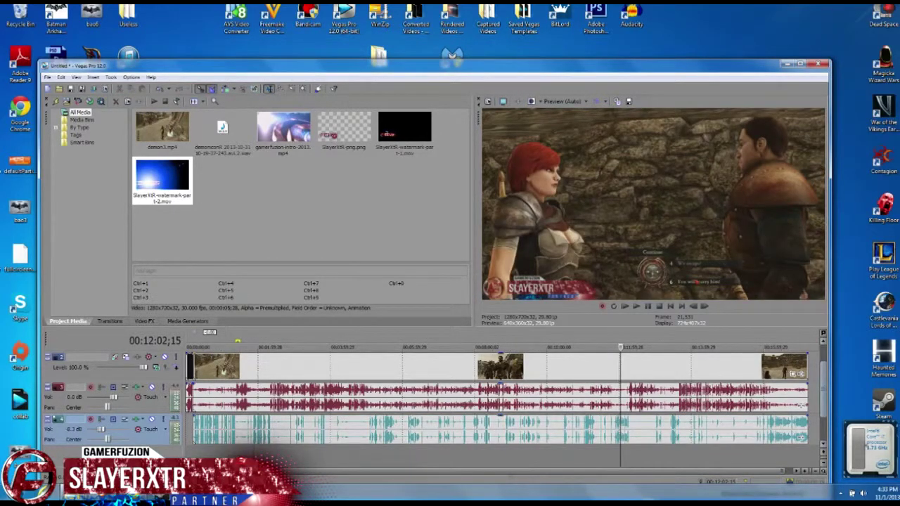
scroll(436, 407, "up", 1)
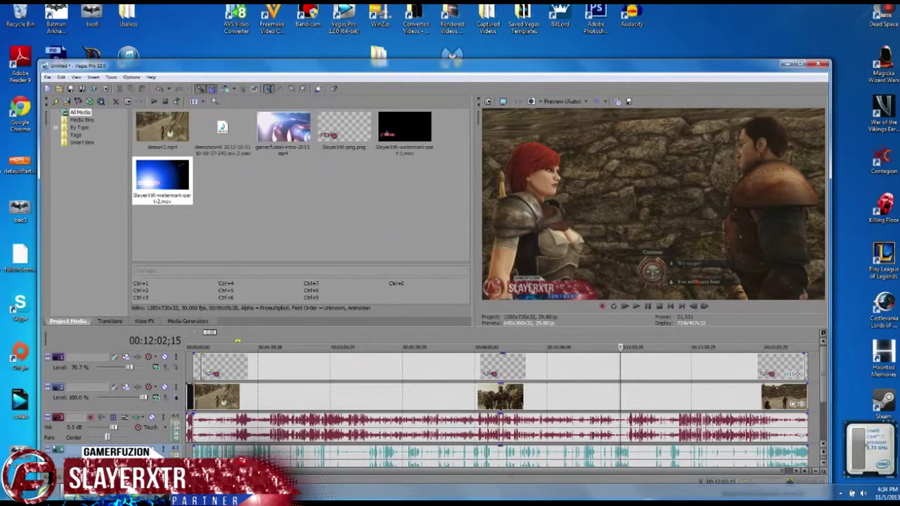
- Insert a new video track above the watermark track and add text media to it at 00:09:49;14
left_click(47, 76)
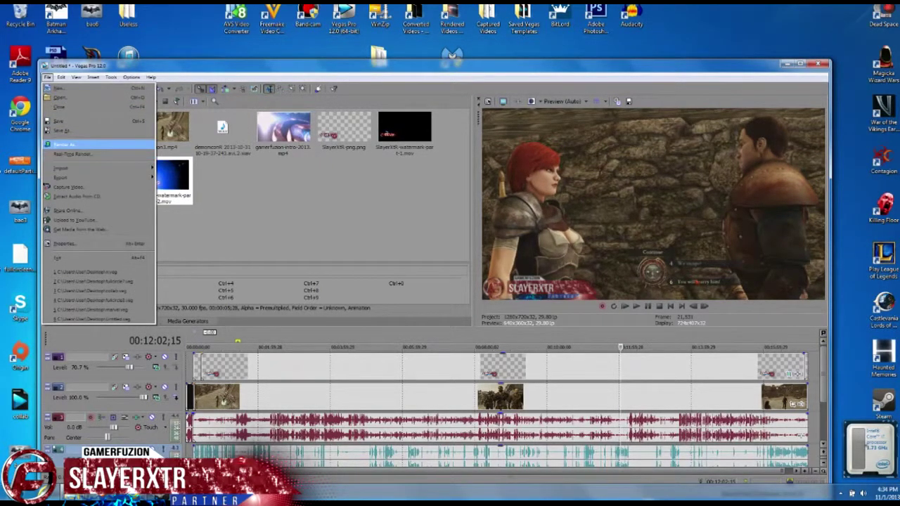
left_click(76, 78)
left_click(93, 77)
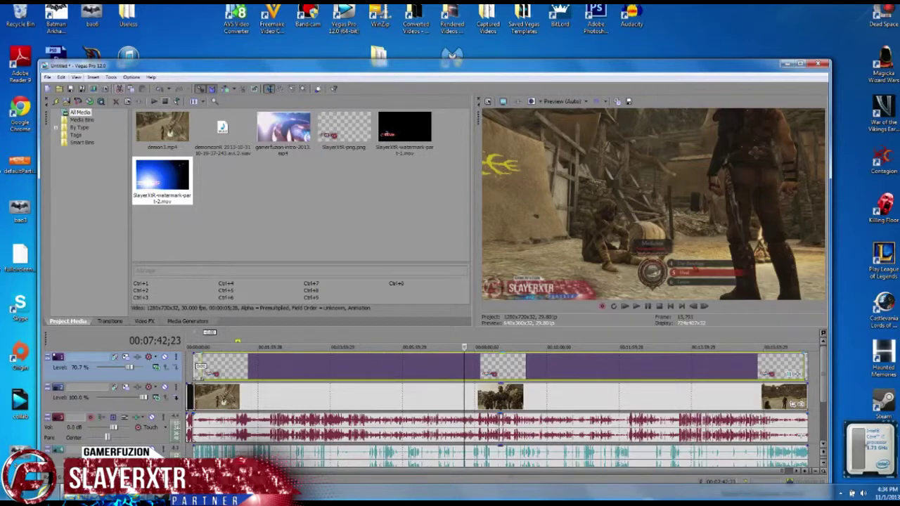
key("ctrl+shift+q")
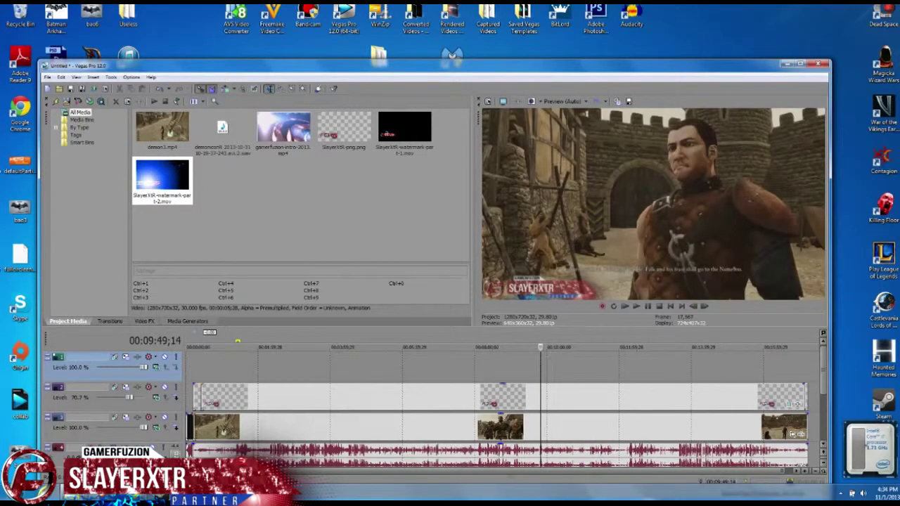
right_click(540, 366)
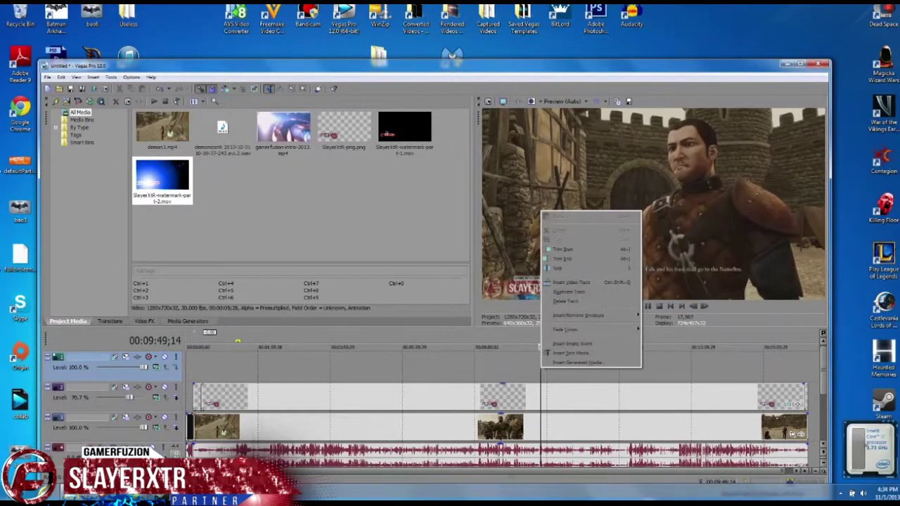
right_click(541, 372)
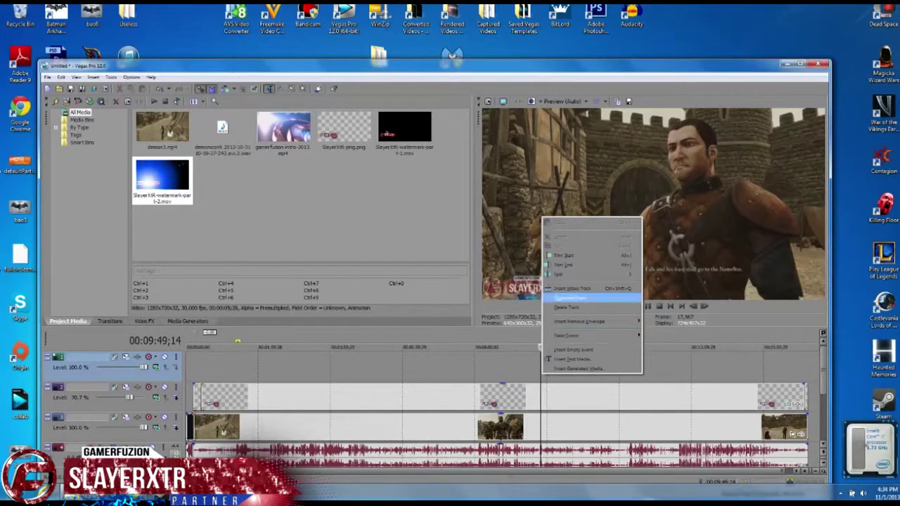
left_click(572, 359)
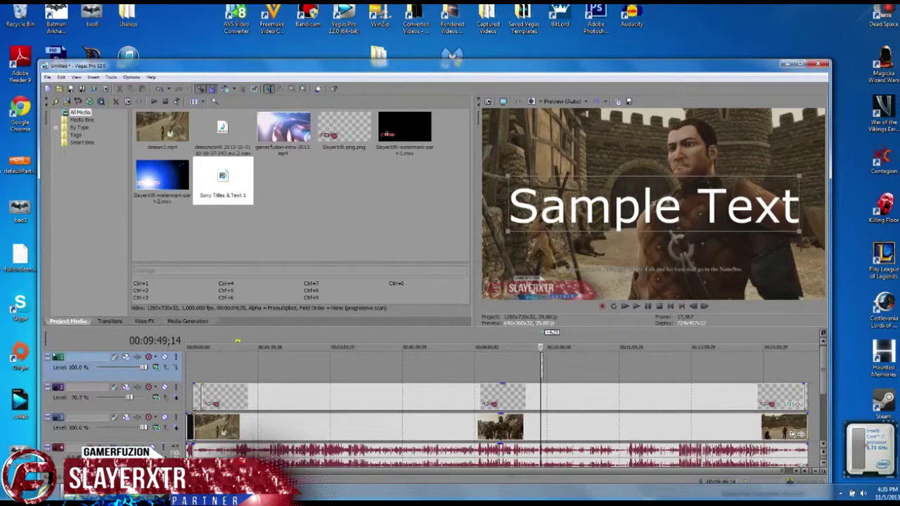
- Open the new text event's Sony Titles & Text settings and clear the sample text
right_click(660, 208)
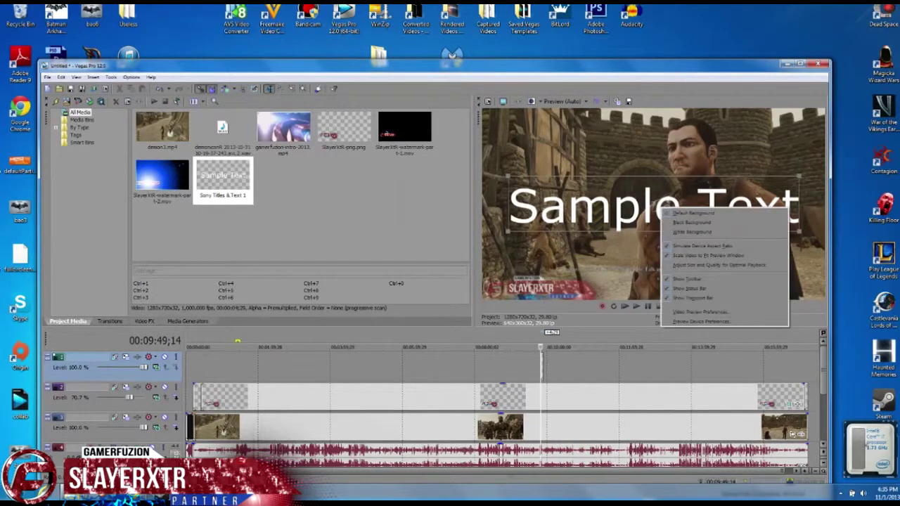
key("Escape")
left_click(543, 366)
right_click(543, 366)
left_click(562, 361)
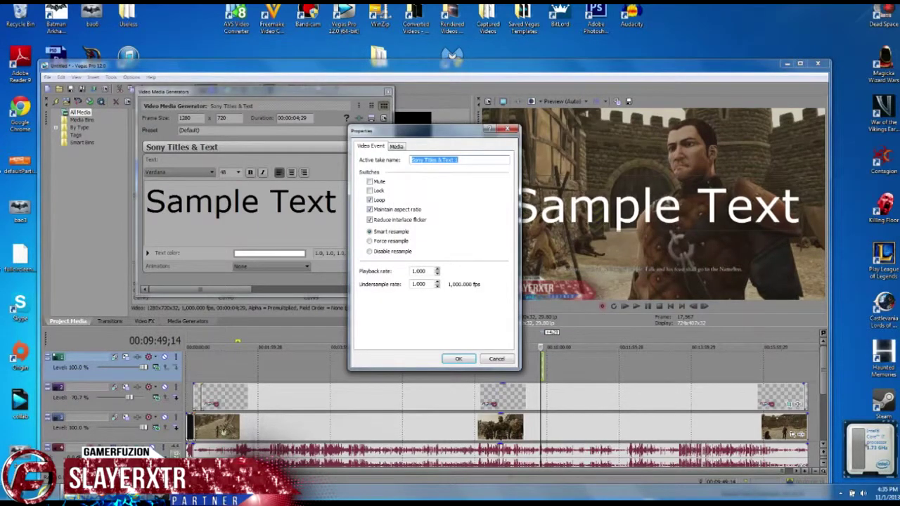
key("Escape")
left_click(337, 201)
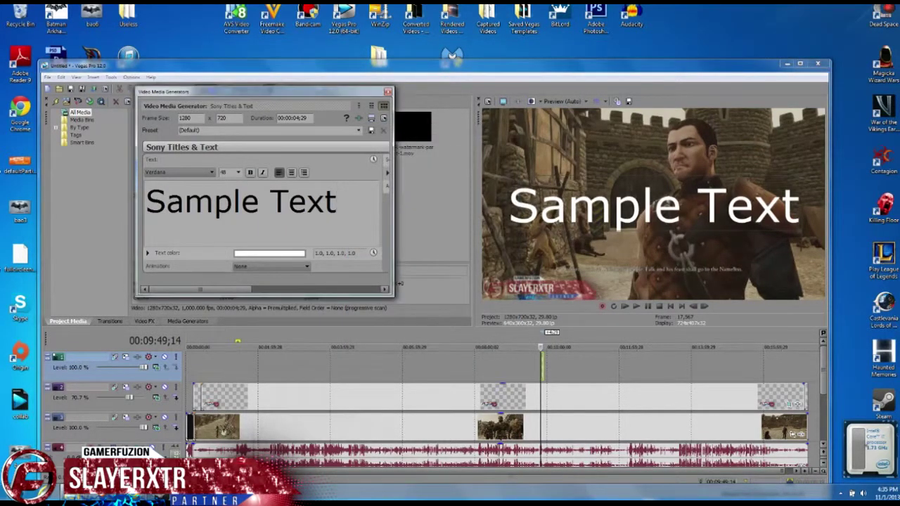
key("ctrl+a")
key("Delete")
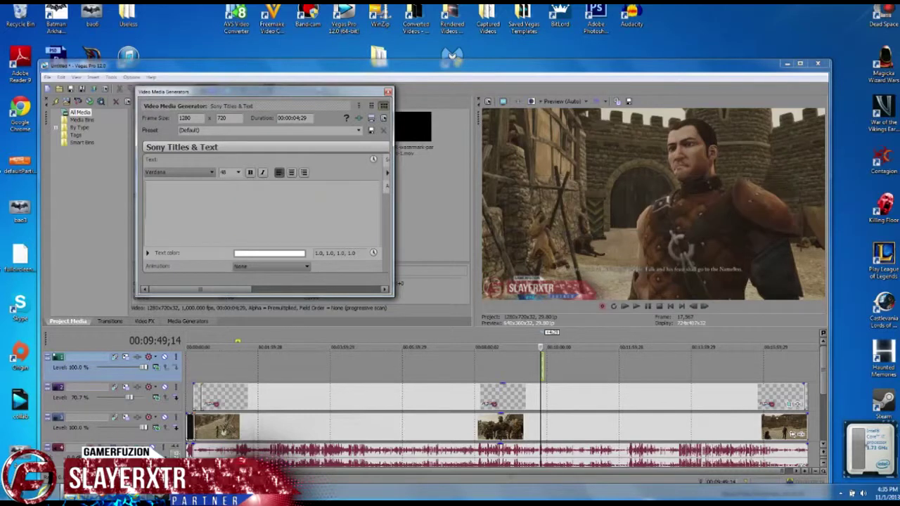
- Set the title's font size to 14 and enter the text "Hey, Selling some goodies?!?"
left_click(238, 172)
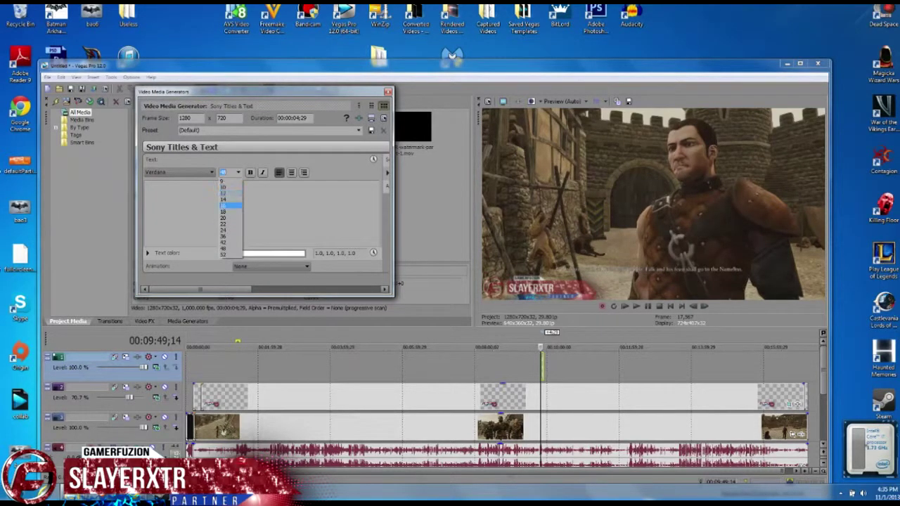
left_click(231, 200)
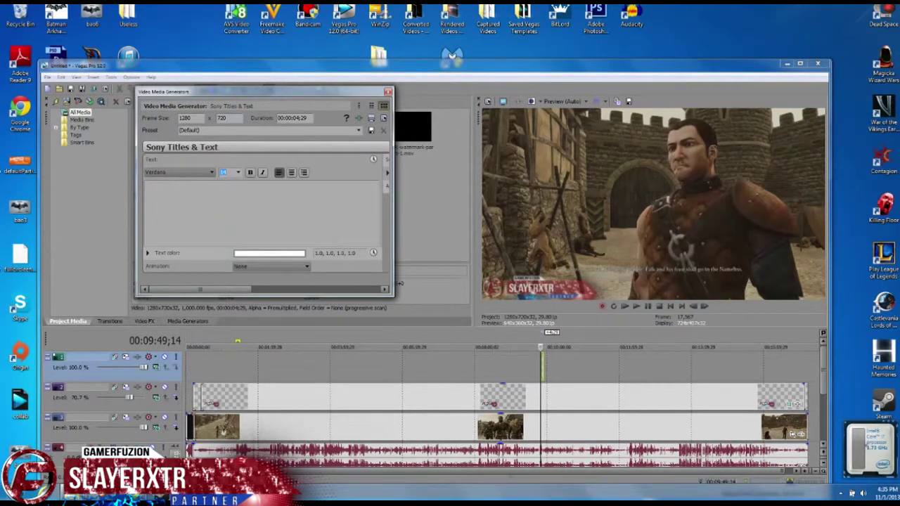
left_click(145, 208)
type("Hey, Selling some ")
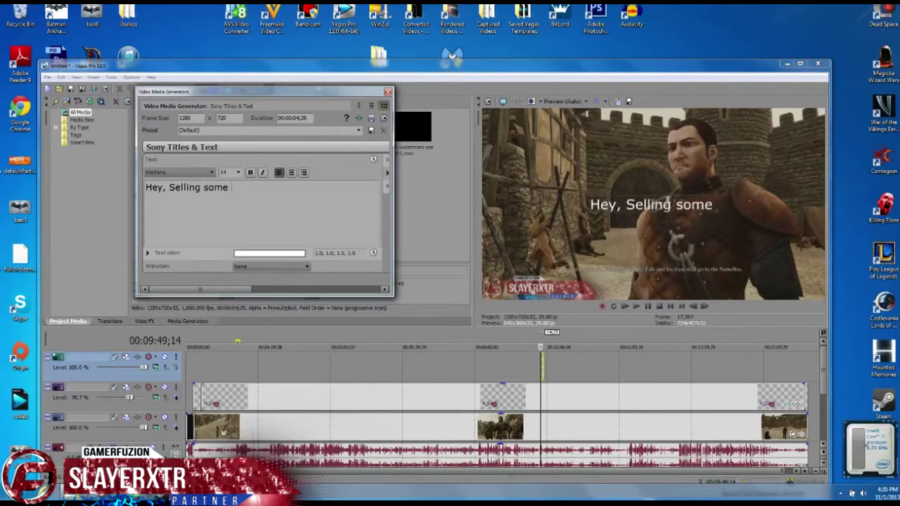
type("goodies?!?")
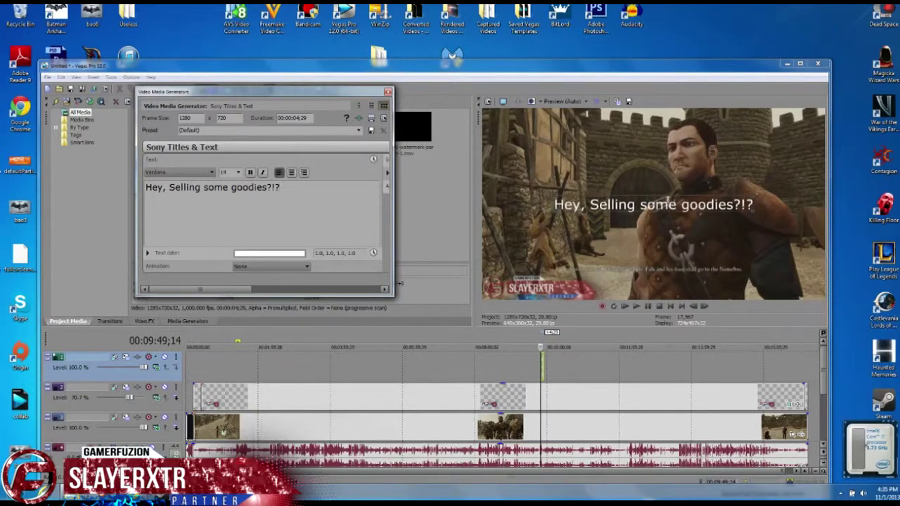
- Scale the title text down, place it beside the man's head in the preview, and close its settings
left_click_drag(555, 197, 483, 136)
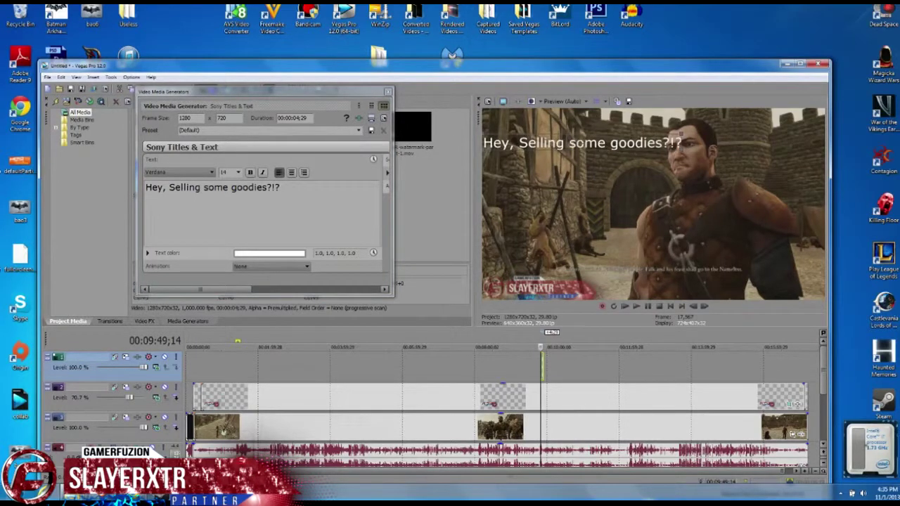
left_click_drag(582, 143, 593, 143)
left_click_drag(670, 148, 640, 147)
left_click_drag(580, 142, 609, 166)
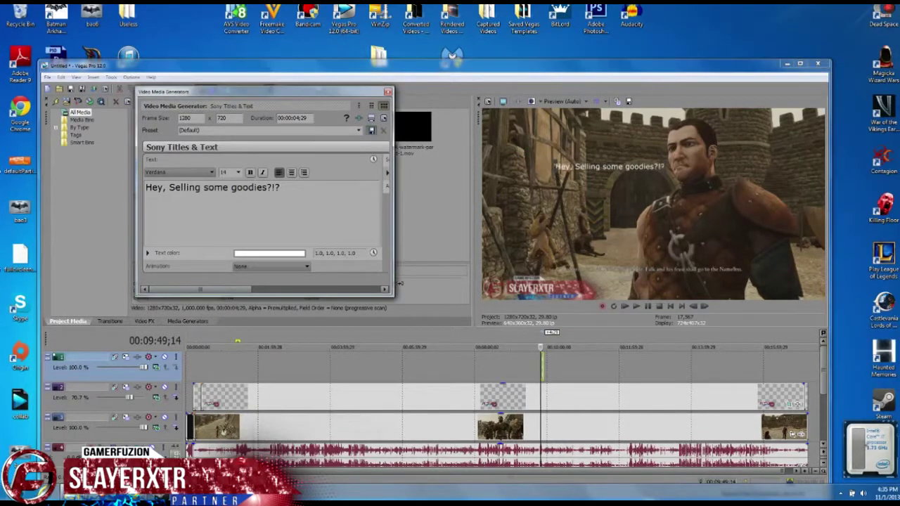
left_click(387, 93)
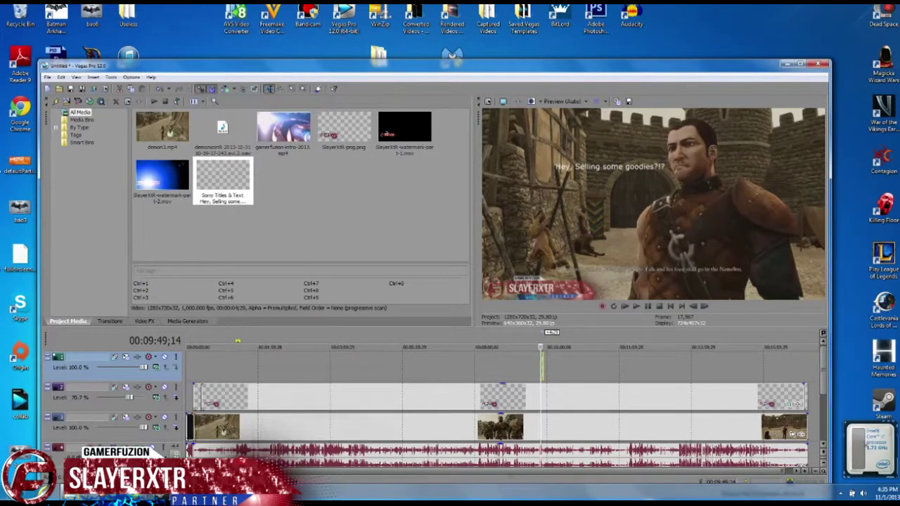
- Lengthen the text event slightly at its end and play it to check its timing
left_click_drag(544, 367, 547, 367)
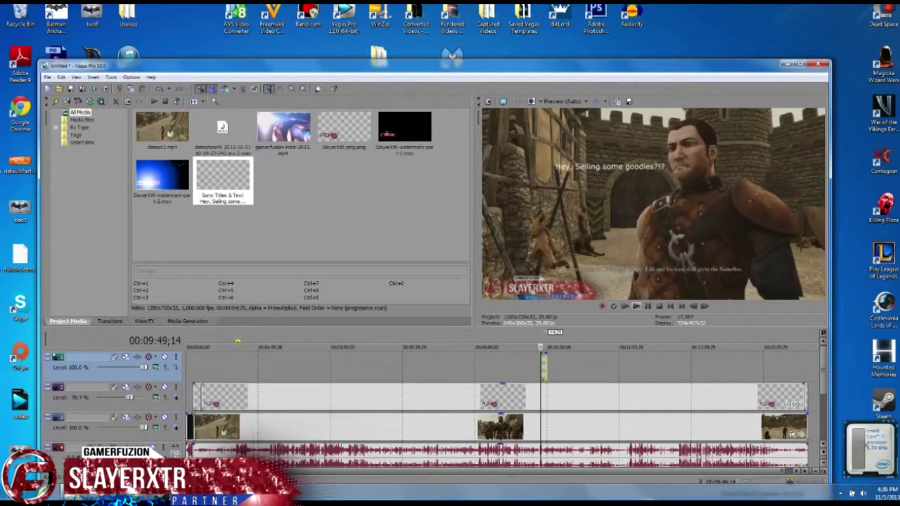
left_click(635, 306)
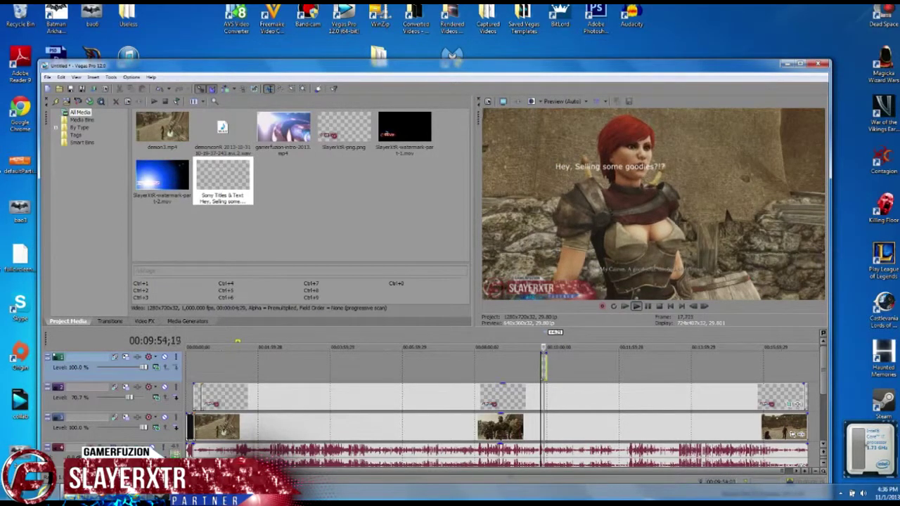
key("Return")
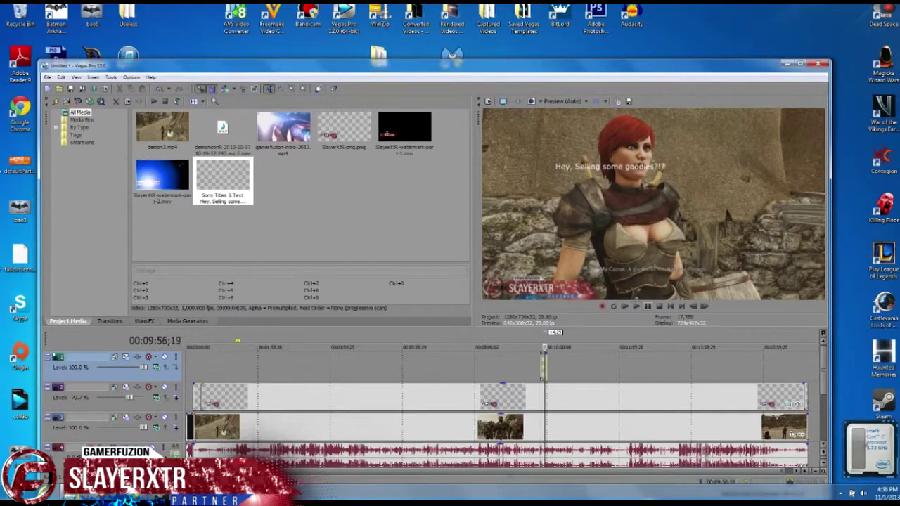
- Play the timeline from about 00:09:42 into the text event to check when the title appears
left_click(533, 368)
key("space")
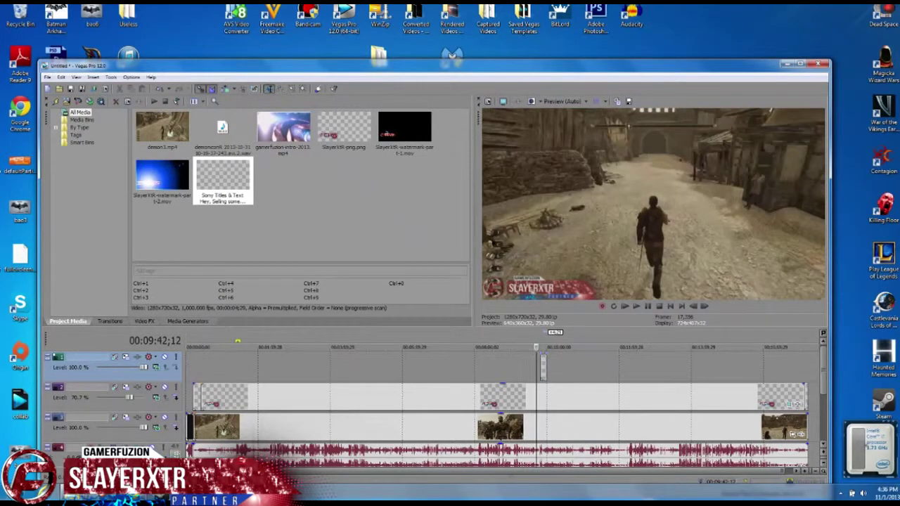
key("space")
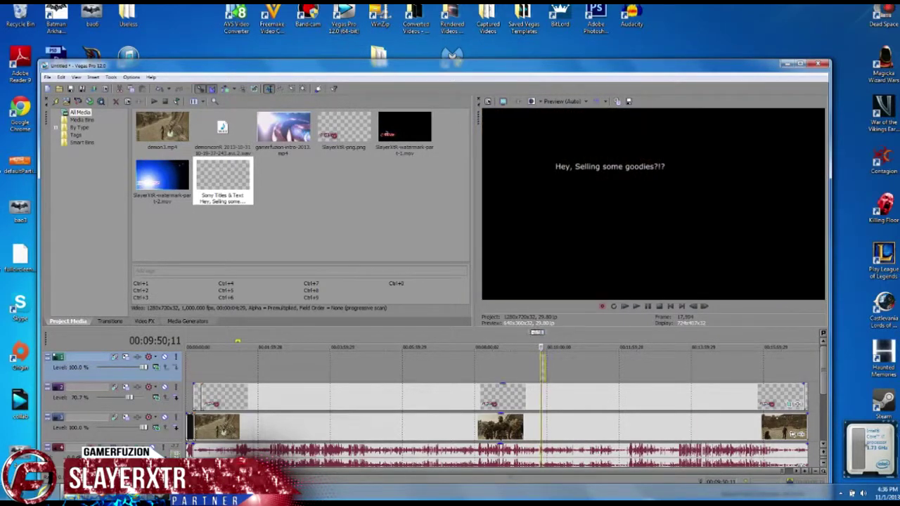
key("space")
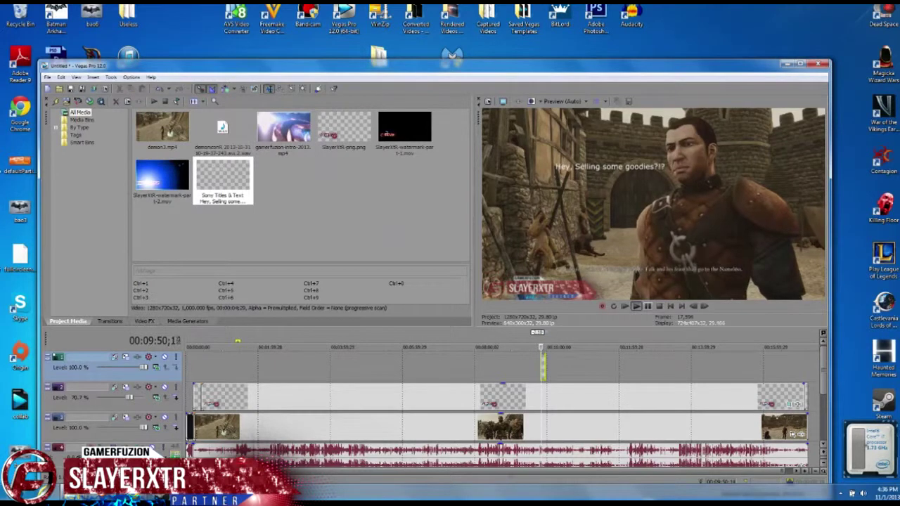
key("Return")
- Trim the end of the text event to about 00:09:52 and play it back from its start
key("Up")
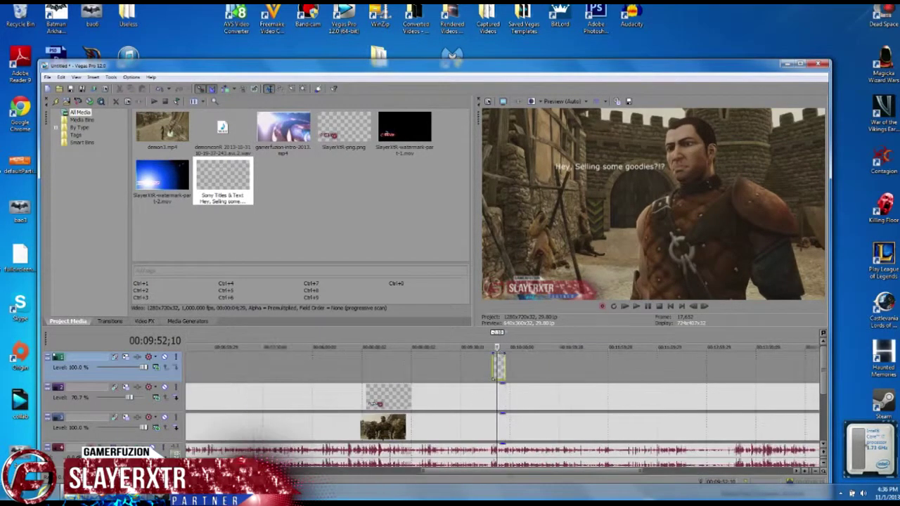
key("Up")
key("Up")
key("Up")
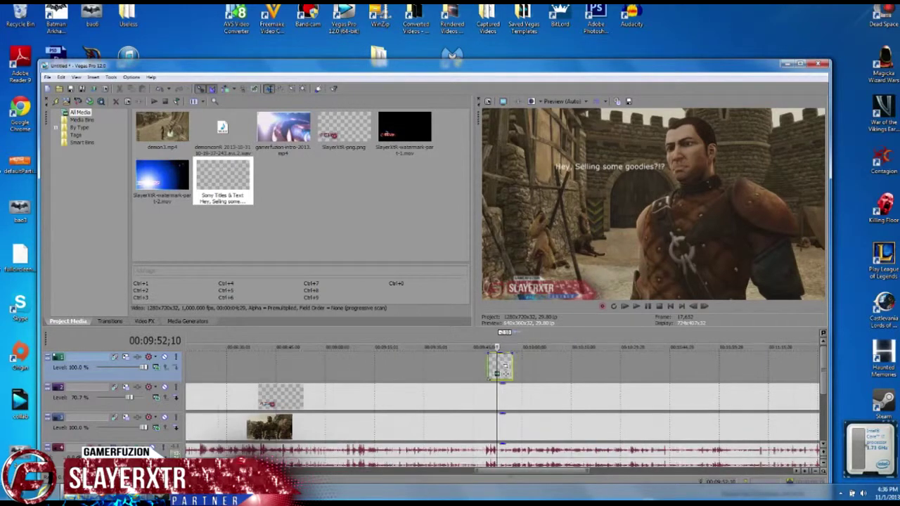
key("Down")
key("Down")
key("Down")
left_click_drag(518, 368, 496, 367)
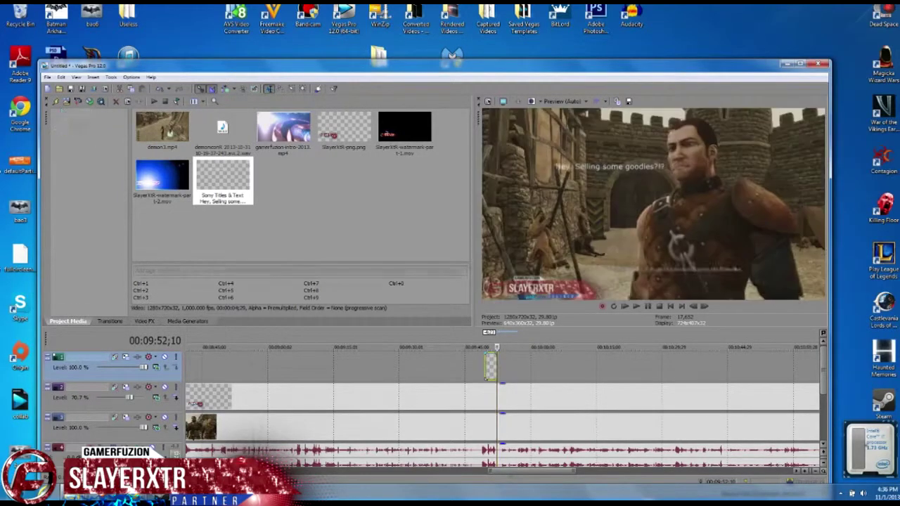
left_click(485, 367)
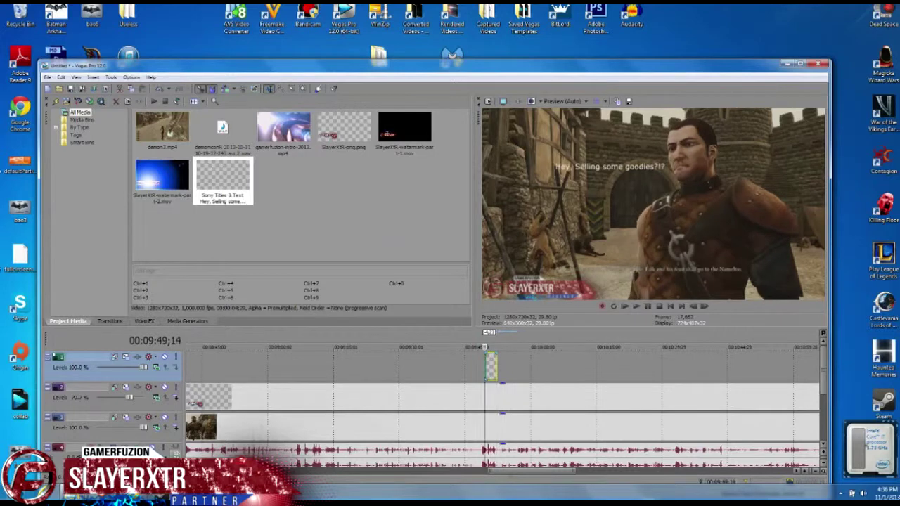
left_click(636, 307)
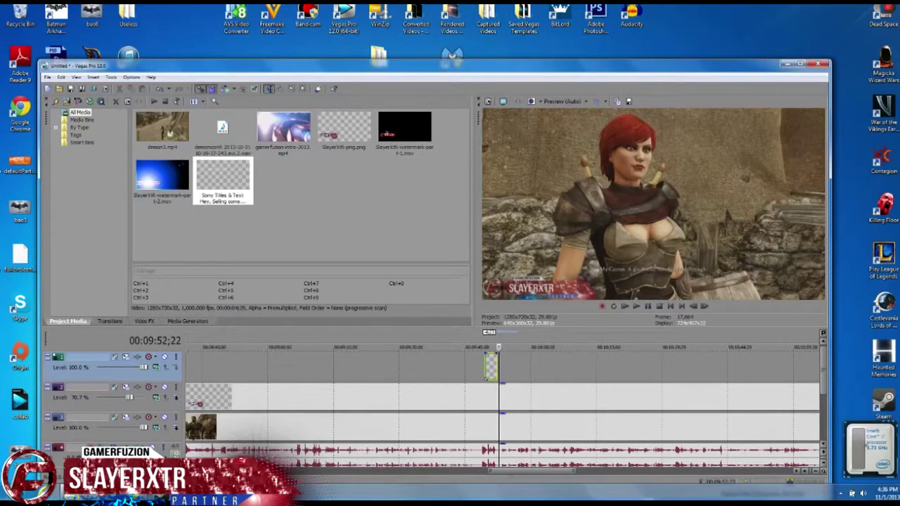
- Examine the full timeline and all video and audio tracks, including the short text event
scroll(502, 407, "down", 6)
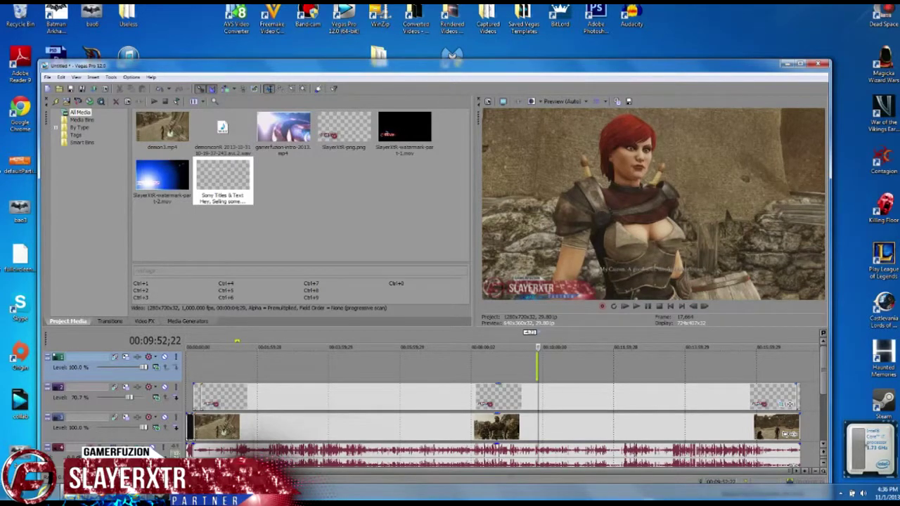
scroll(788, 404, "down", 3)
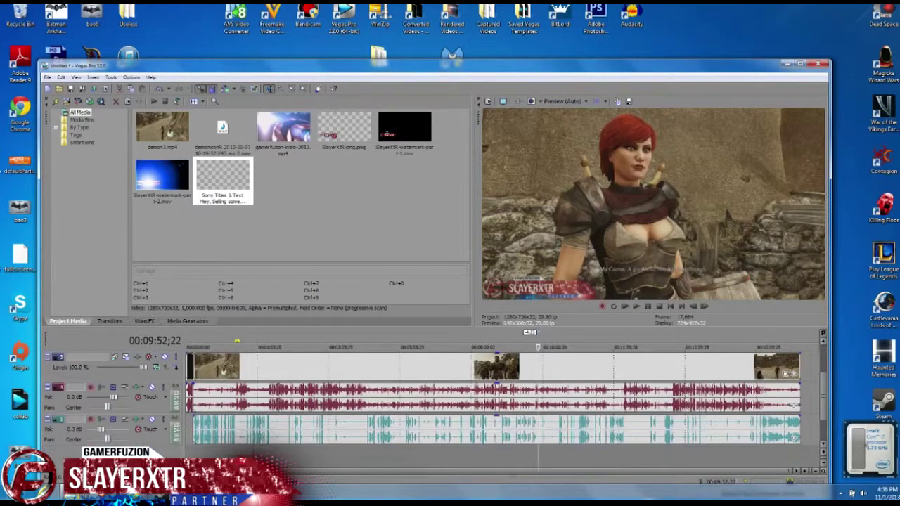
scroll(788, 404, "up", 3)
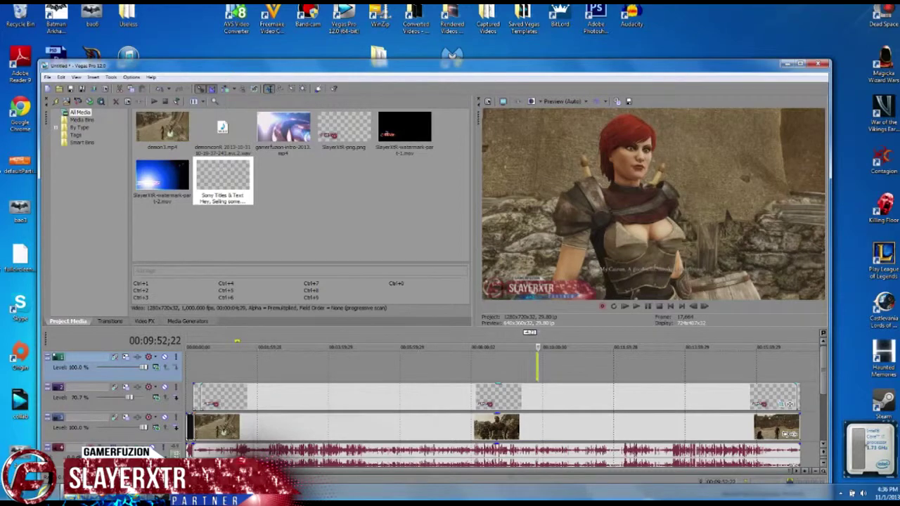
scroll(486, 367, "up", 5)
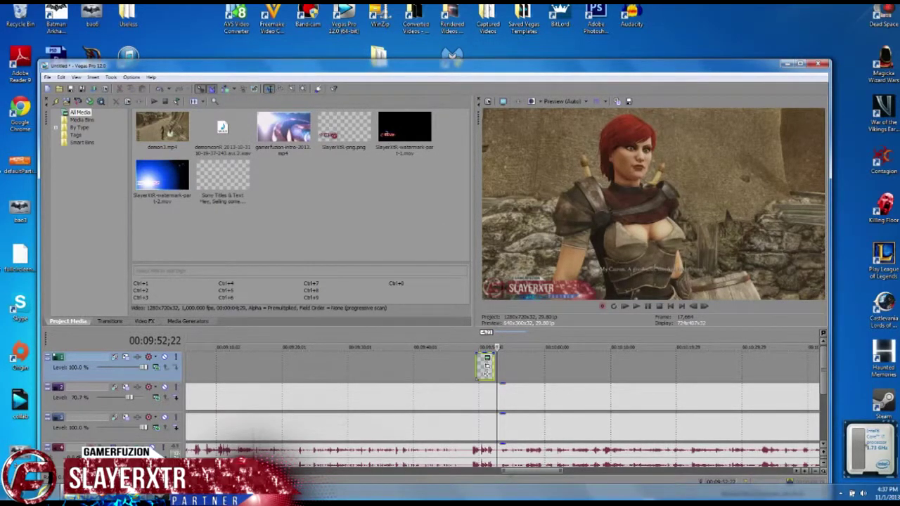
left_click(437, 367)
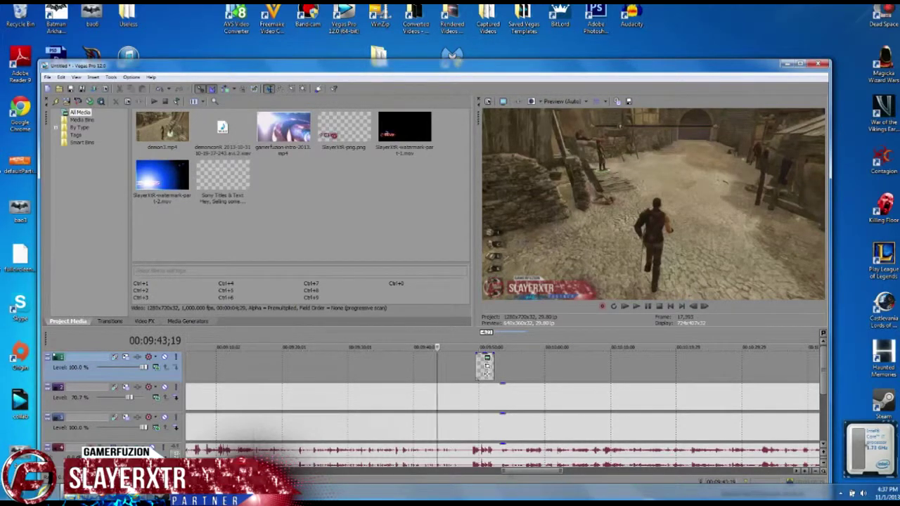
left_click_drag(485, 366, 497, 404)
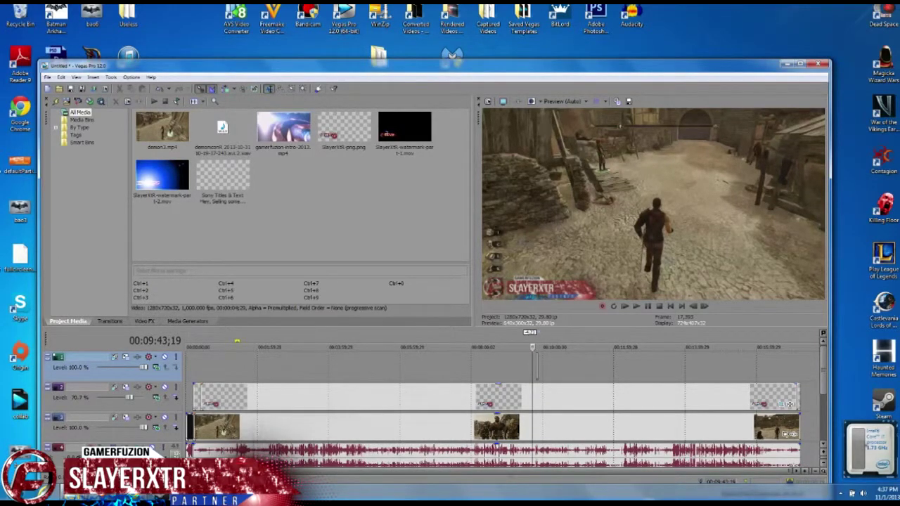
scroll(505, 409, "down", 3)
scroll(506, 394, "up", 3)
- Open the render settings for the project and name the output file blahblah.mp4
left_click(162, 128)
left_click(47, 77)
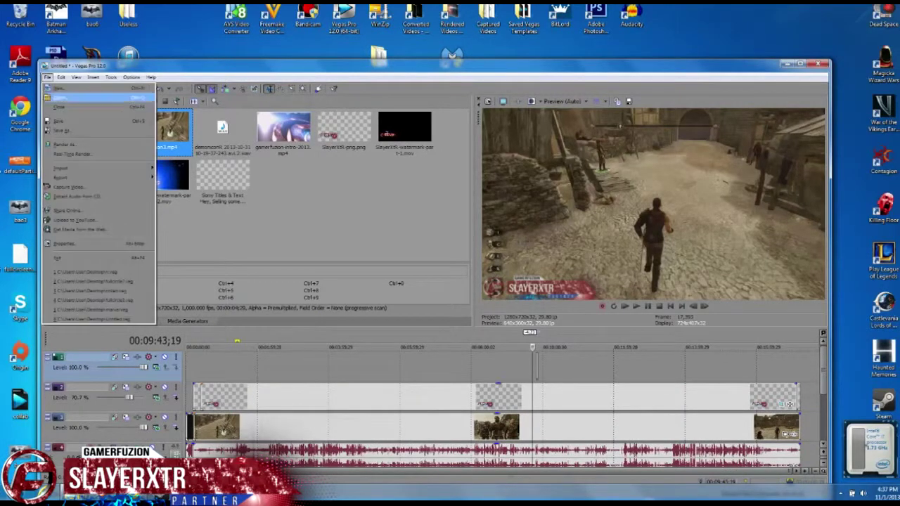
left_click(67, 145)
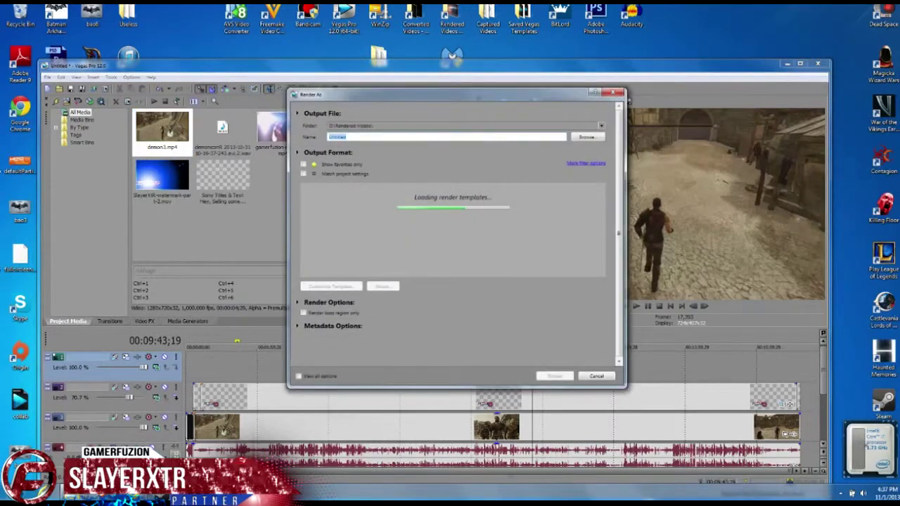
left_click(347, 137)
key("BackSpace")
key("BackSpace")
key("BackSpace")
key("BackSpace")
key("BackSpace")
key("BackSpace")
key("BackSpace")
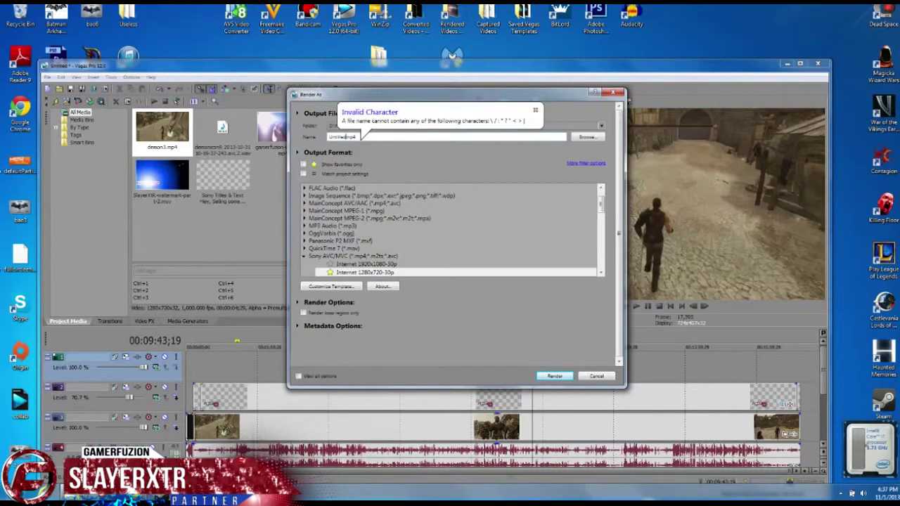
key("BackSpace")
type("slender")
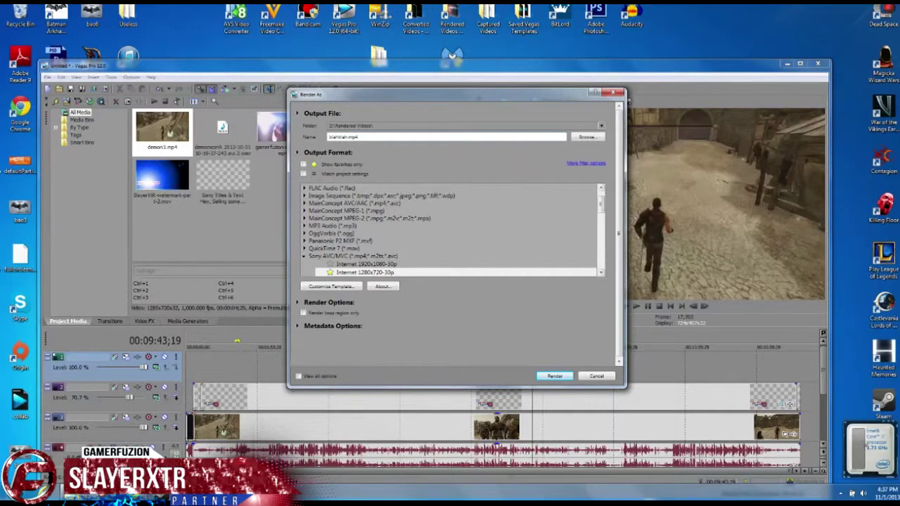
- Choose the Sony AVC/MVC Internet 1280x720-30p render template, and close the render settings without rendering
scroll(450, 229, "down", 1)
left_click(366, 265)
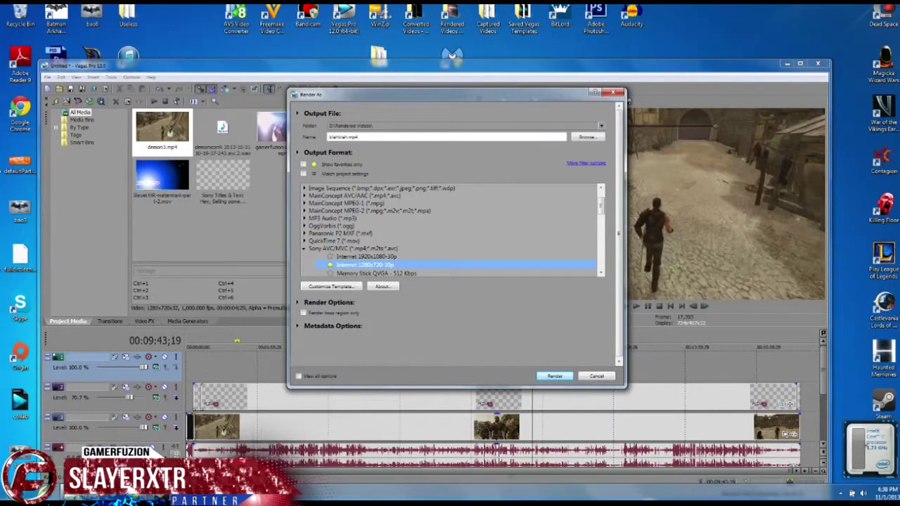
key("Escape")
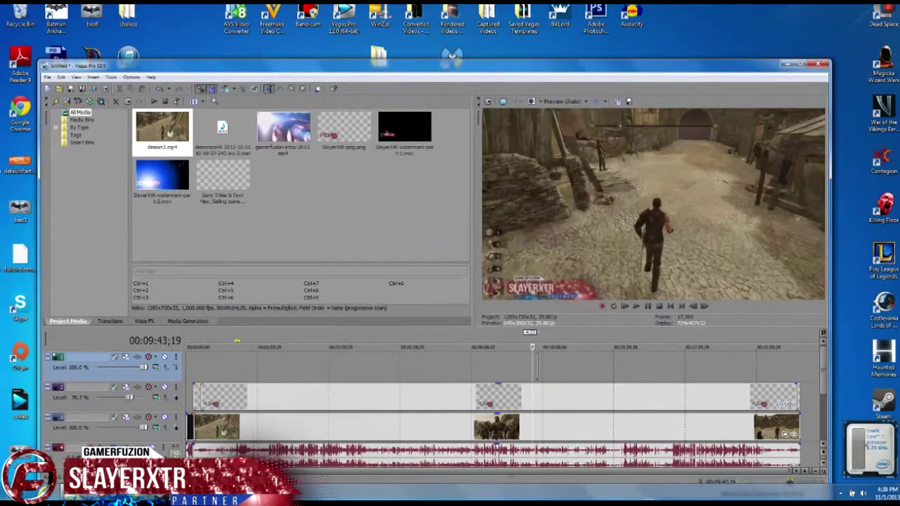
- Move the editing window up on the desktop so its whole timeline and transport controls fit on screen
left_click_drag(436, 66, 433, 20)
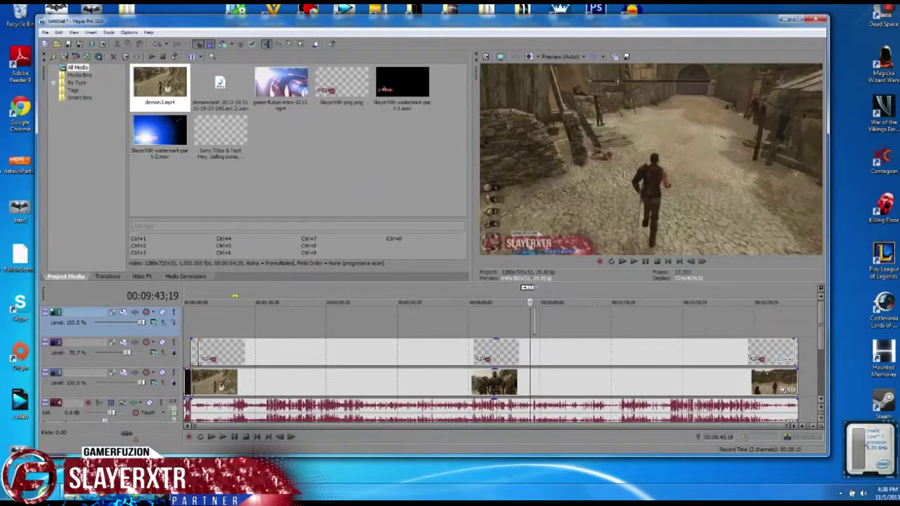